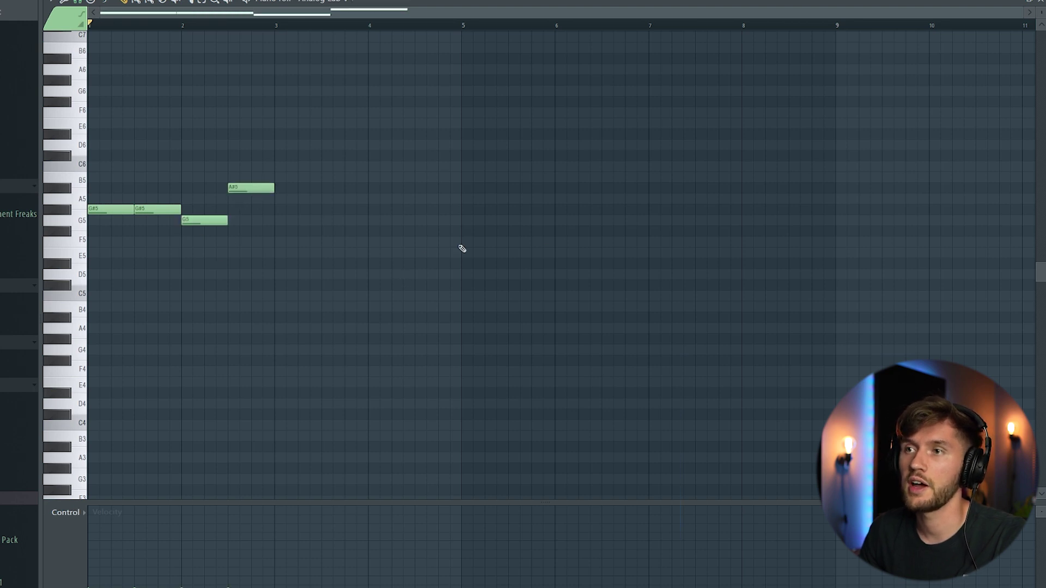
# Add C6 above both G#5 notes in bar 1, and D#5 and D5 below the G5 and A#5 in bar 2
pyautogui.press('space')
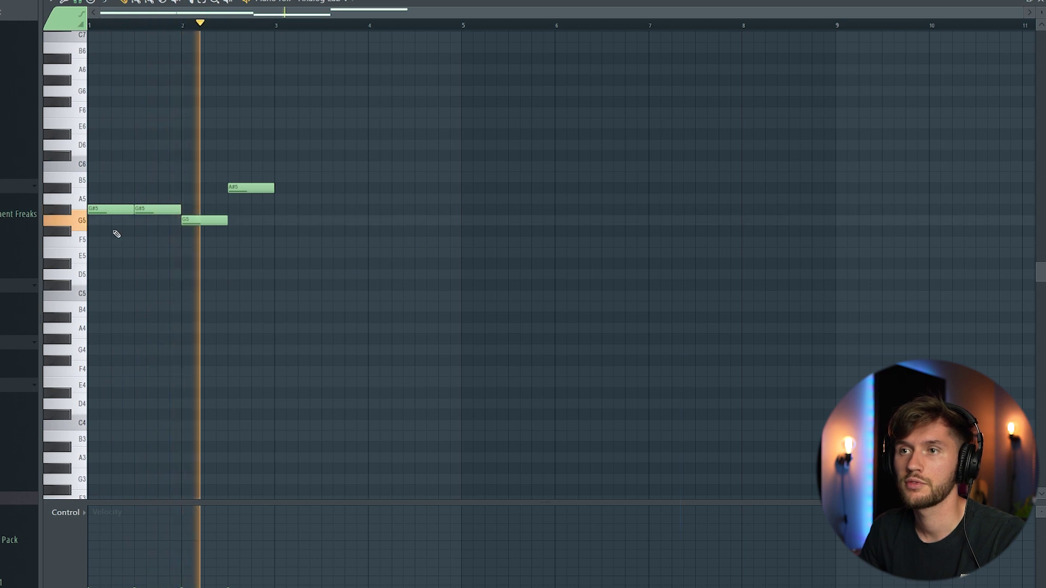
pyautogui.click(98, 166)
pyautogui.click(144, 166)
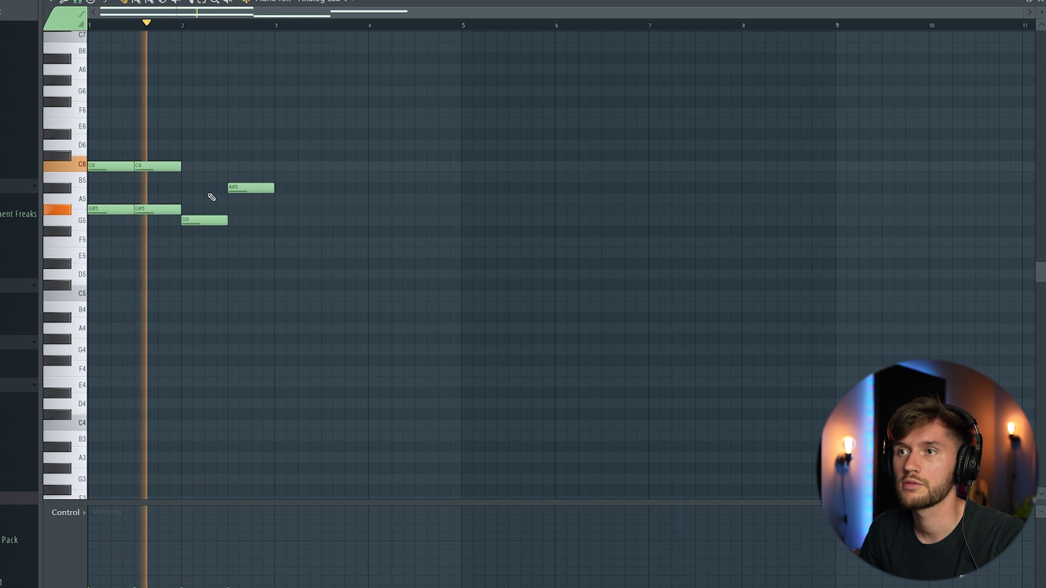
pyautogui.press('space')
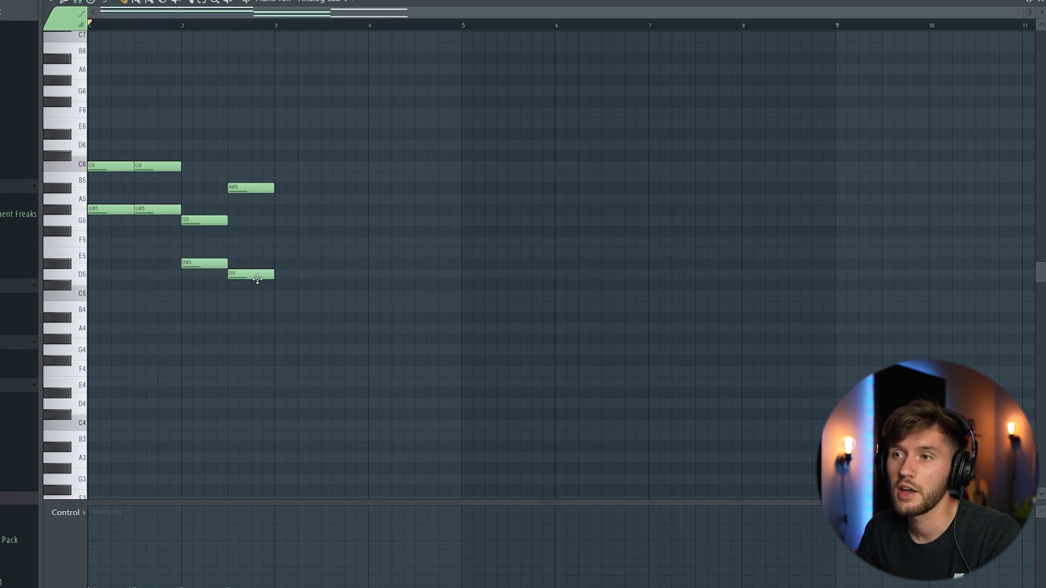
pyautogui.press('space')
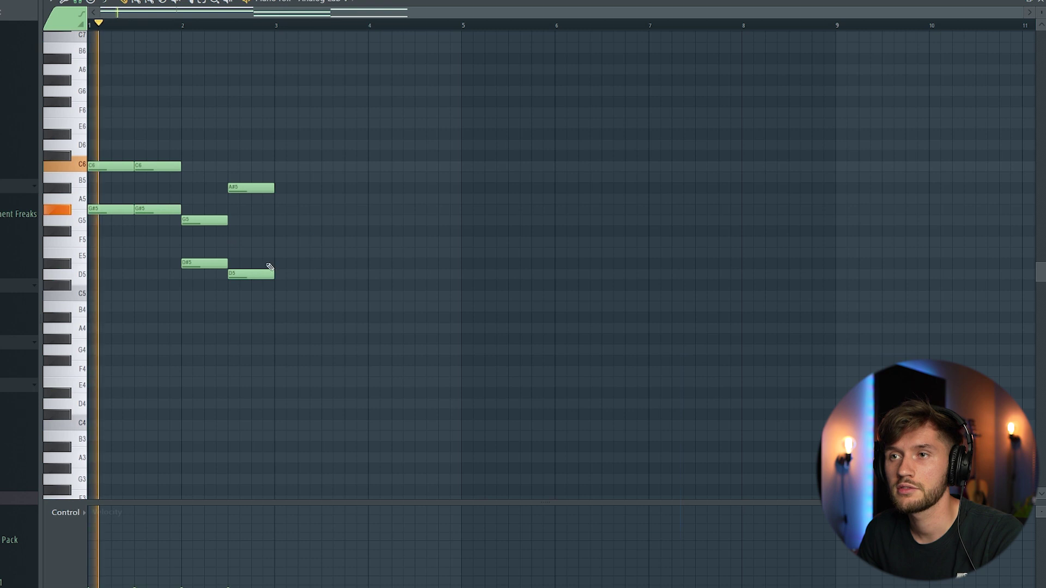
# Add the low notes G#4, F4, C5 and A#4 under the four chords, plus an F5 in the second chord
pyautogui.click(109, 339)
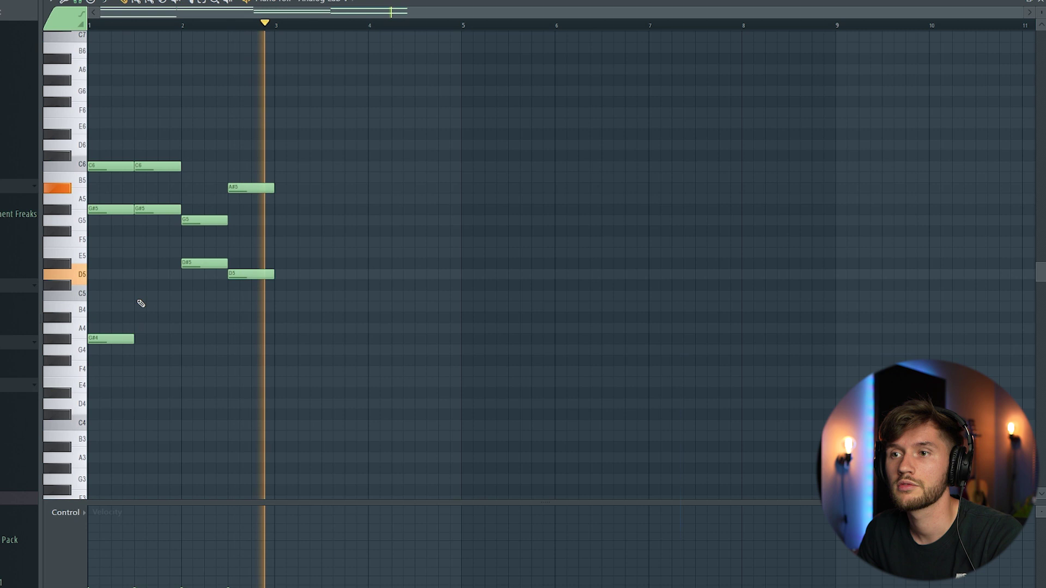
pyautogui.click(142, 297)
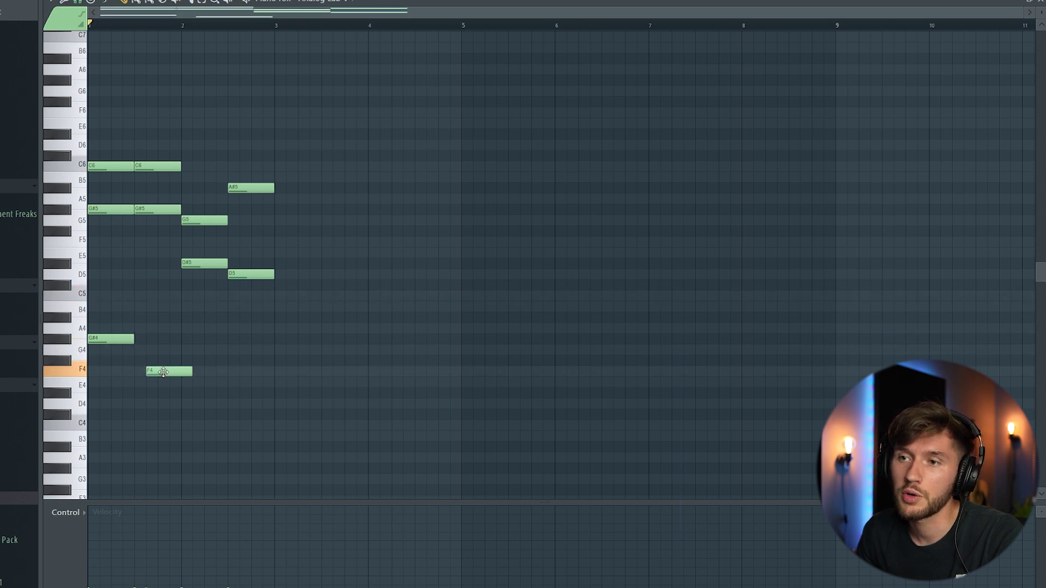
pyautogui.click(204, 295)
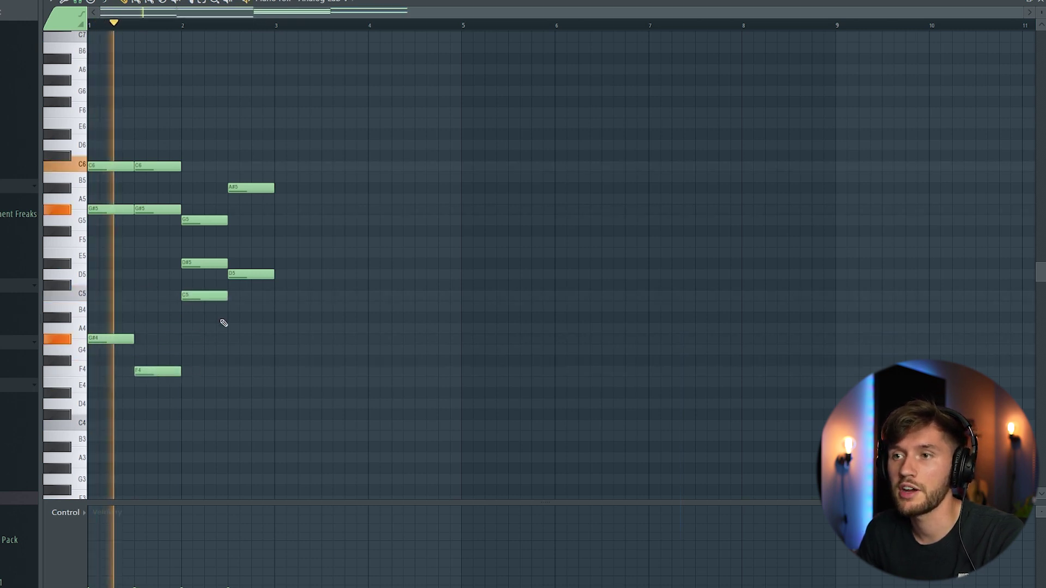
pyautogui.click(251, 317)
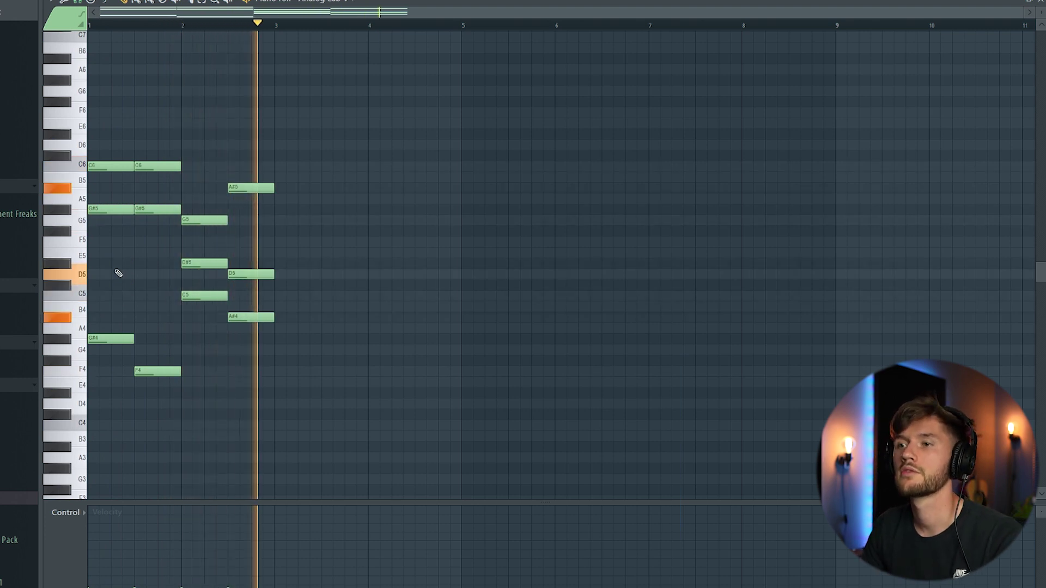
pyautogui.press('space')
pyautogui.click(148, 242)
pyautogui.press('space')
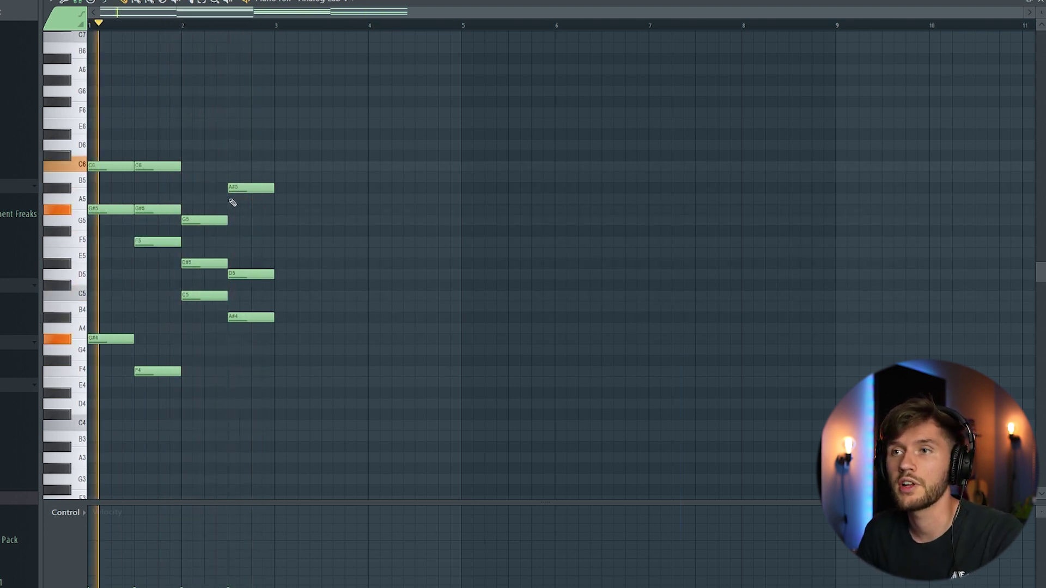
# Draw the melody notes D#6, G6 and F6 above the chords of bar 1, shortening them from the chord length
pyautogui.scroll(2, 149, 168)
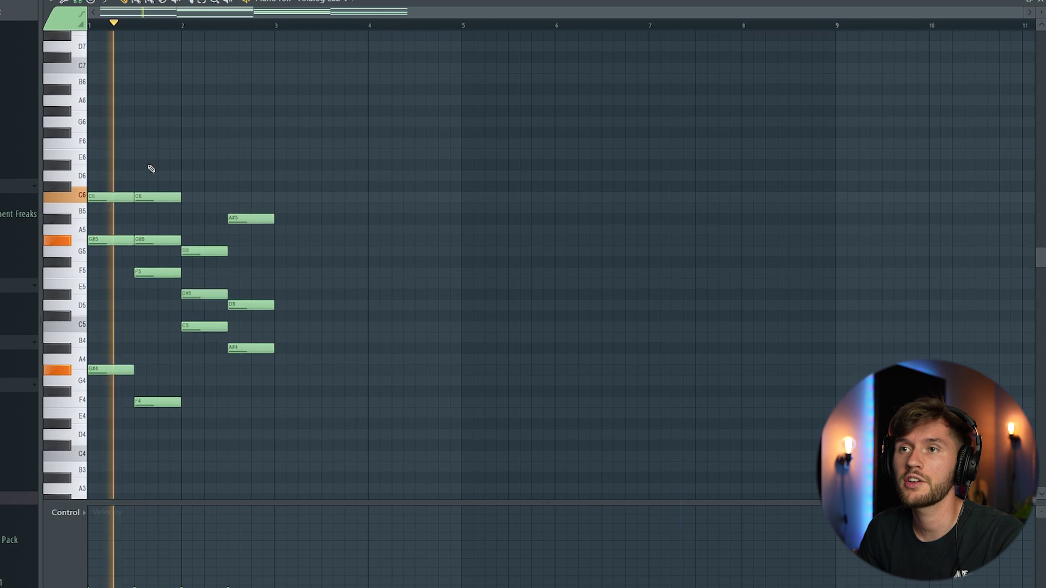
pyautogui.click(100, 166)
pyautogui.moveTo(133, 166)
pyautogui.mouseDown()
pyautogui.moveTo(111, 169)
pyautogui.moveTo(122, 169)
pyautogui.mouseUp()
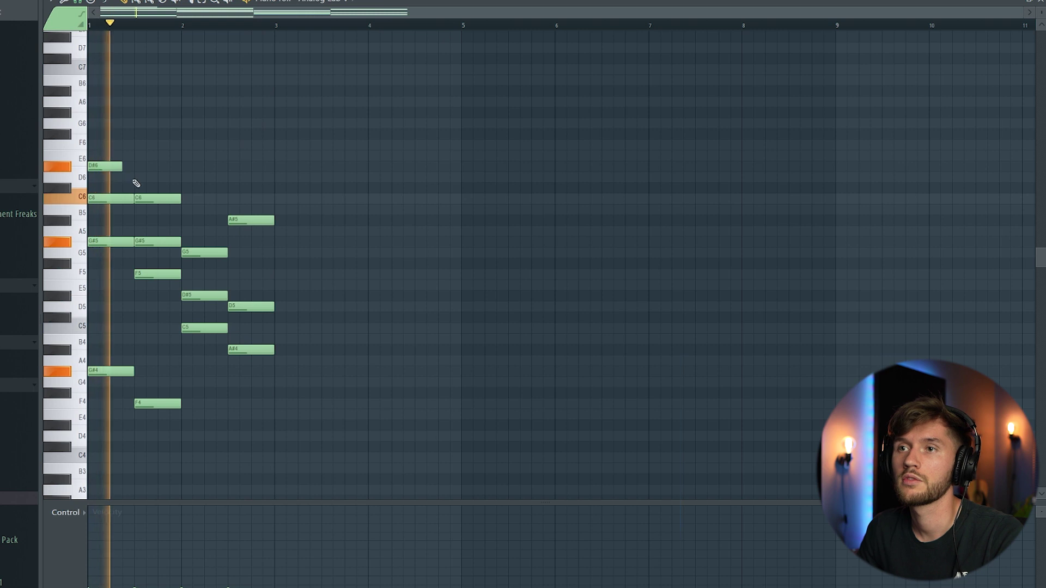
pyautogui.press('space')
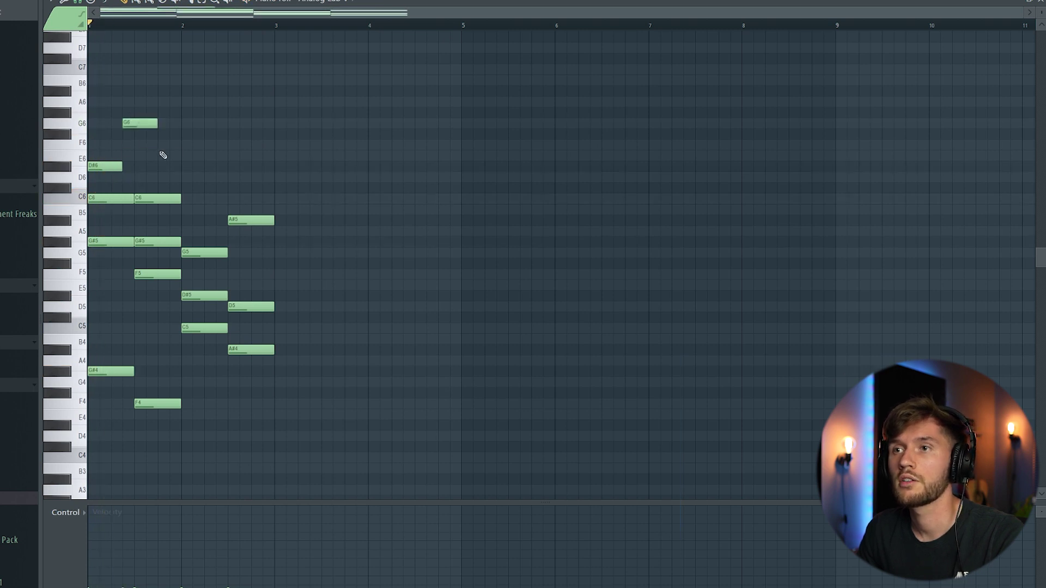
pyautogui.press('space')
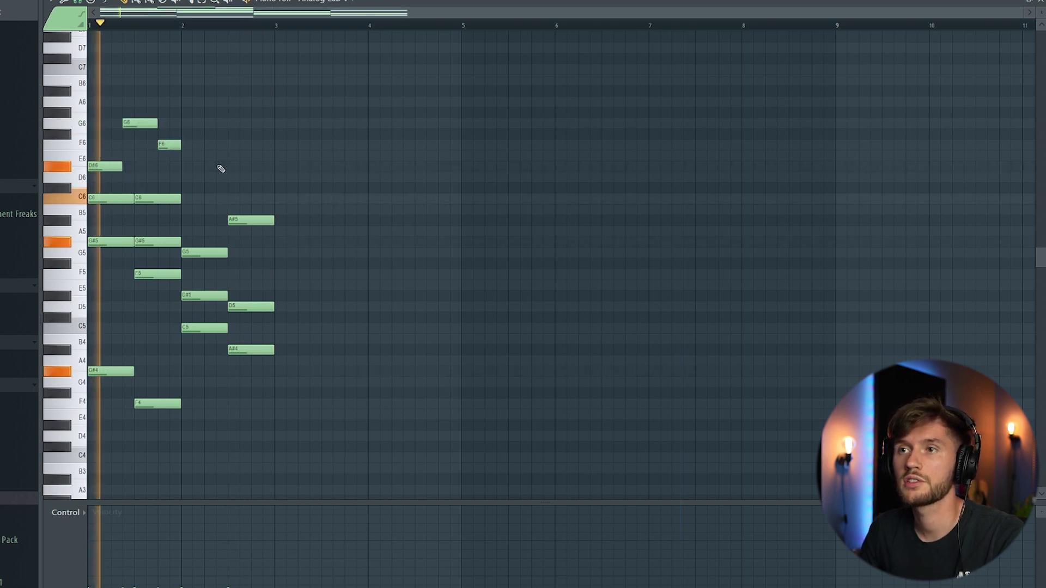
pyautogui.press('space')
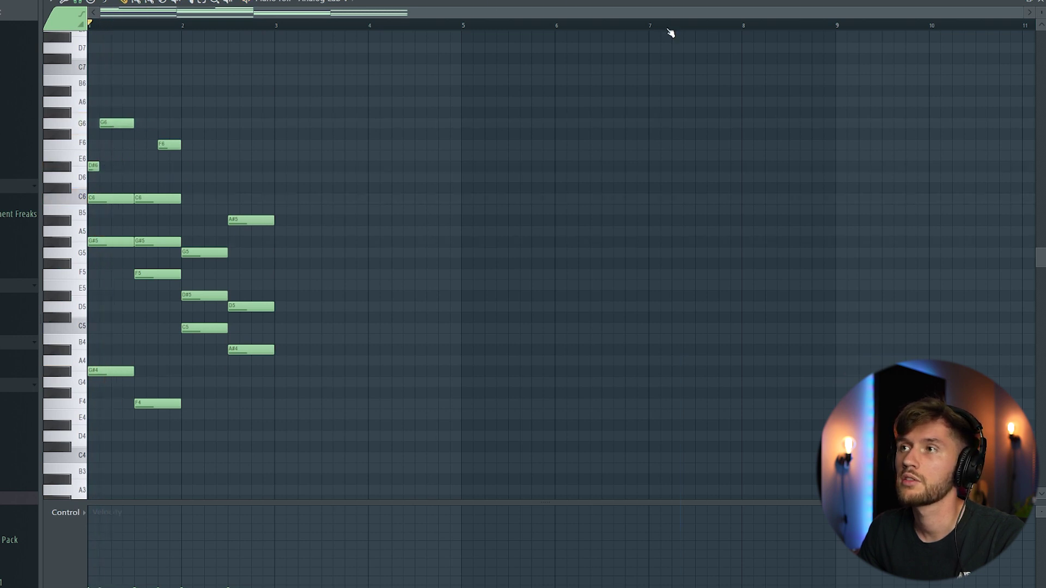
# Place the F6 melody note directly after the G6 and shorten it to end with the first chord
pyautogui.scroll(3, 163, 126)
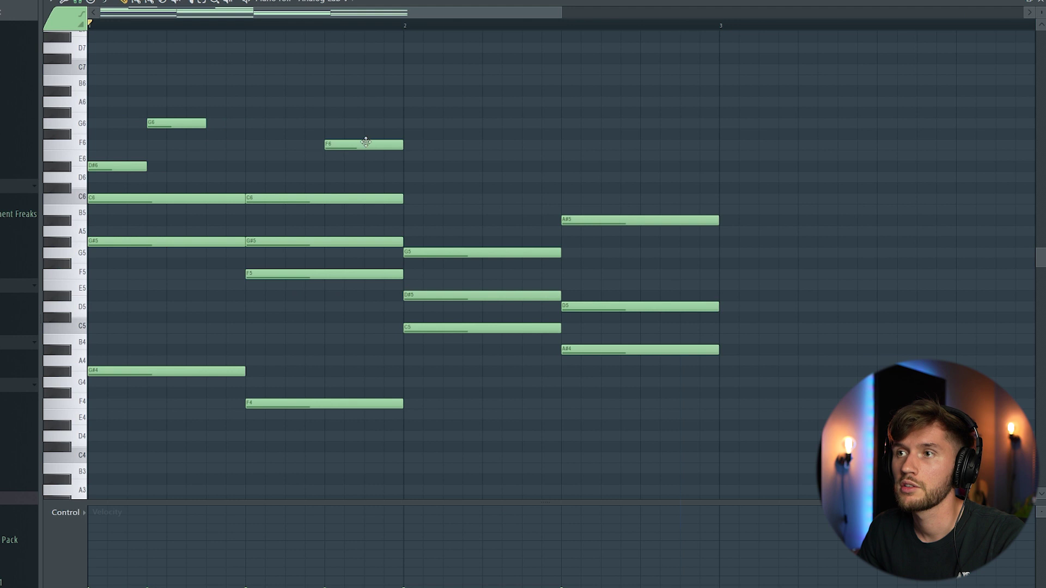
pyautogui.press('space')
pyautogui.hotkey('ctrl', 'z')
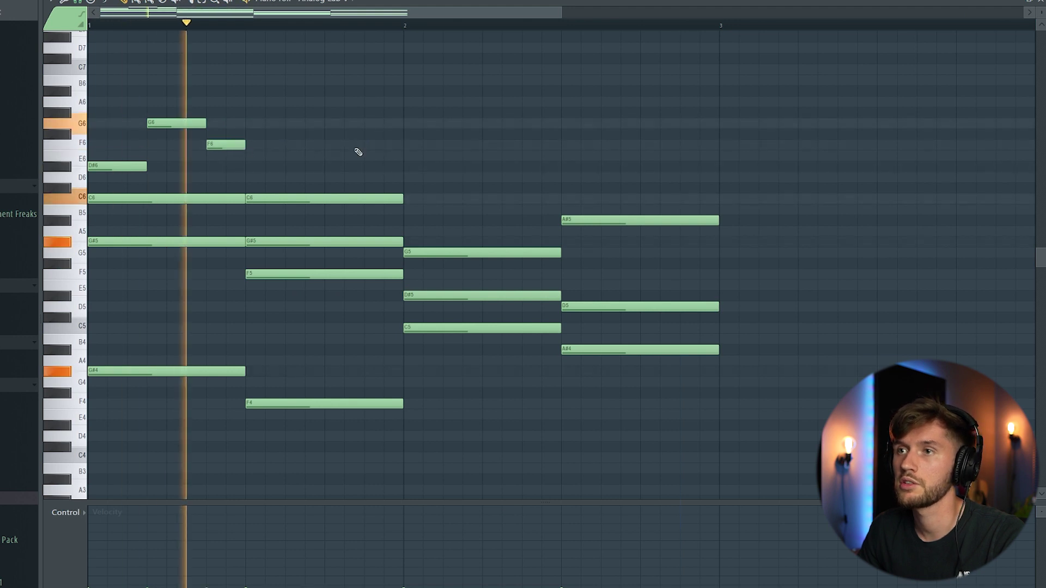
# Draw the short melody notes C6, D#6 and G6 in sequence above the third chord, at the start of bar 2
pyautogui.moveTo(560, 14); pyautogui.dragTo(638, 14)
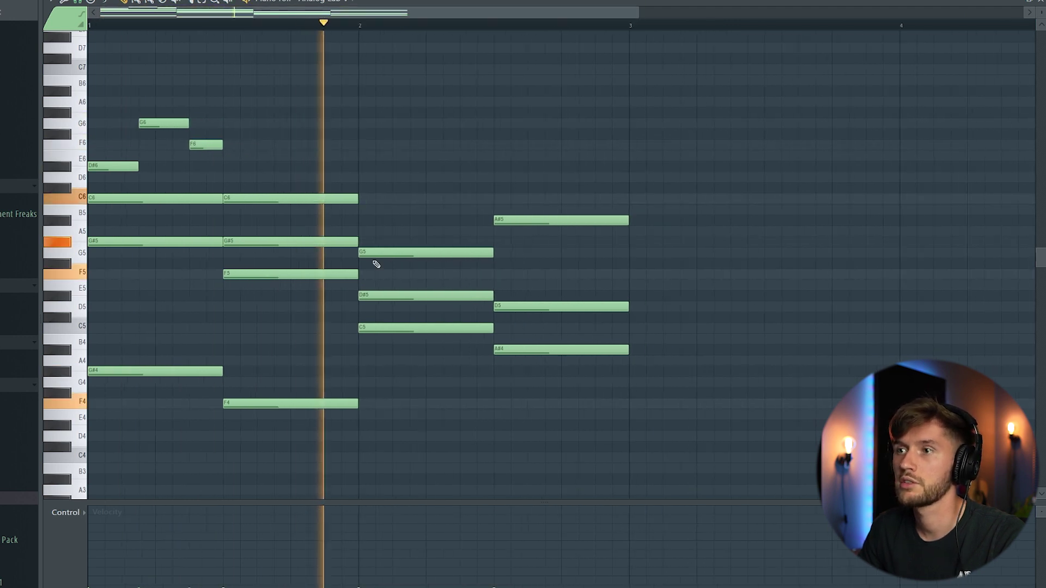
pyautogui.click(363, 198)
pyautogui.moveTo(392, 197); pyautogui.dragTo(409, 197)
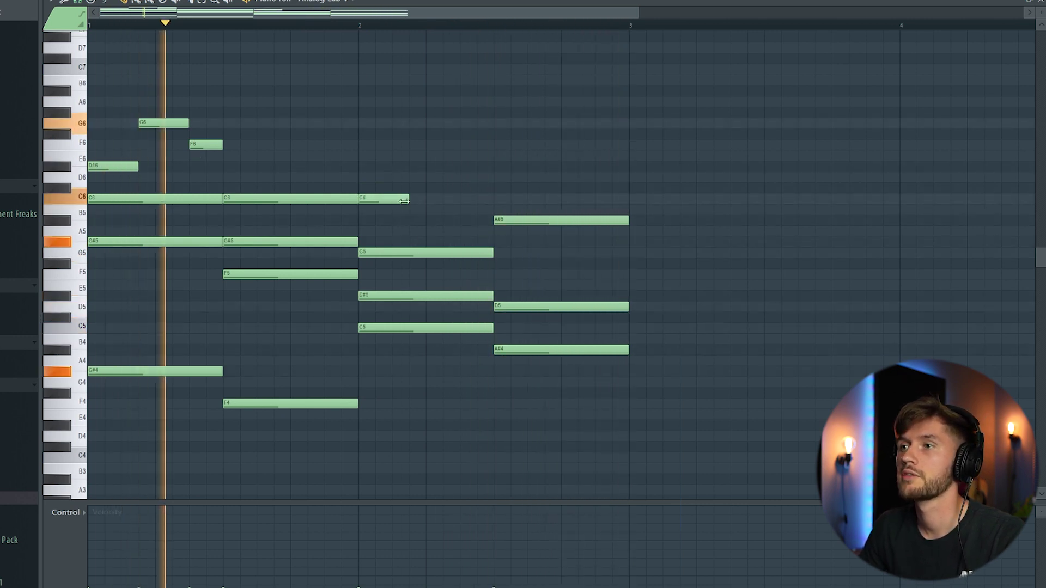
pyautogui.click(416, 176)
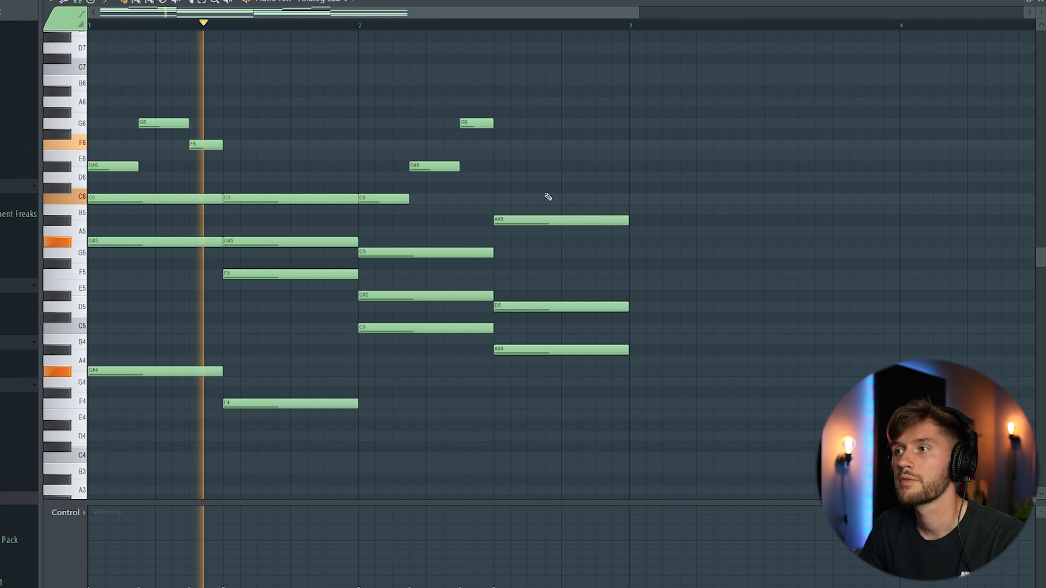
# Add an F6 melody note above the fourth chord and extend it to the end of bar 2
pyautogui.moveTo(646, 14); pyautogui.dragTo(802, 13)
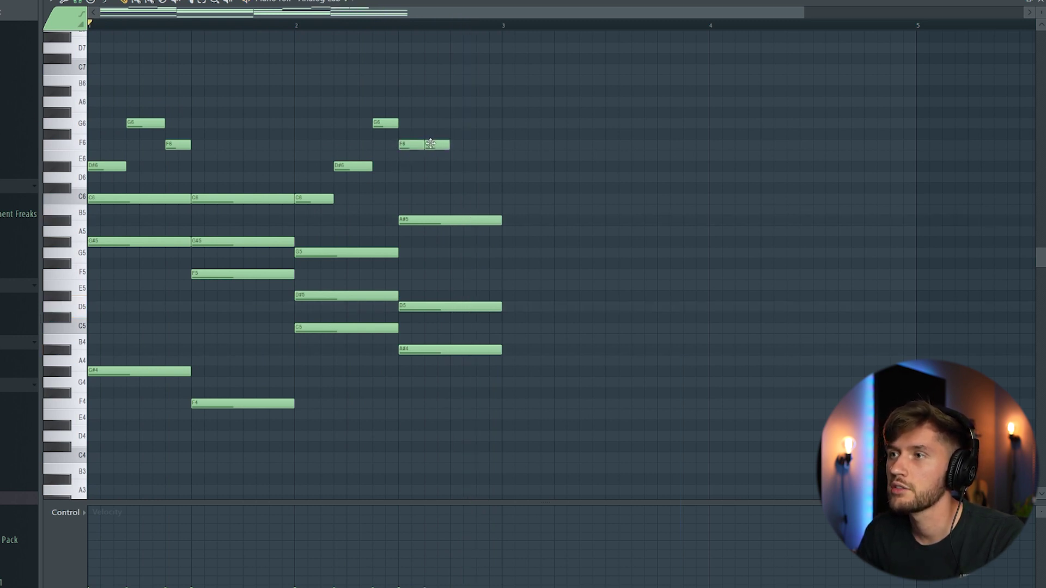
pyautogui.moveTo(469, 146); pyautogui.dragTo(501, 146)
pyautogui.press('space')
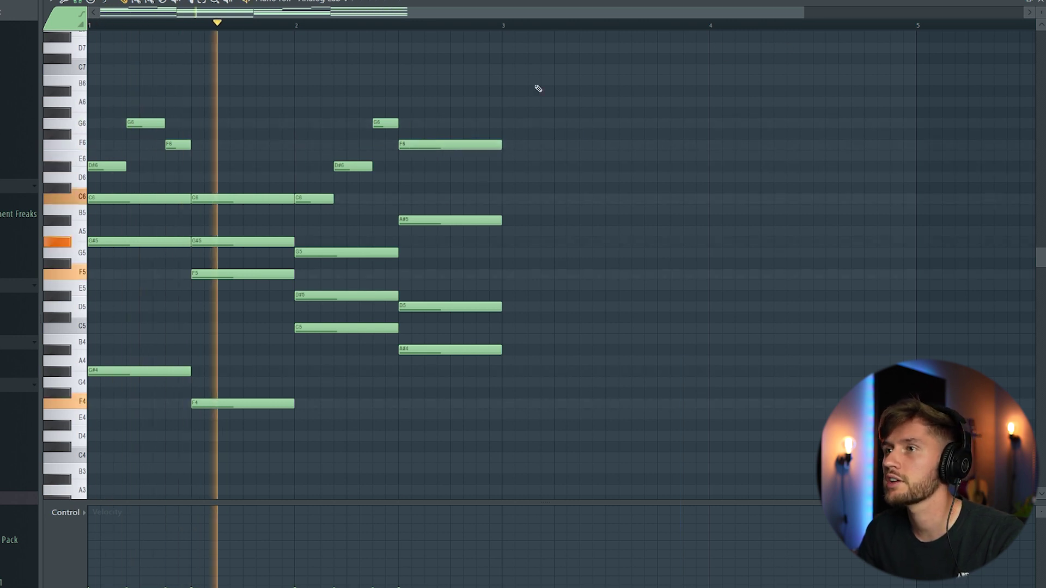
# Duplicate the whole two-bar pattern into bars 3 and 4 and clear the selection
pyautogui.hotkey('ctrl', 'a')
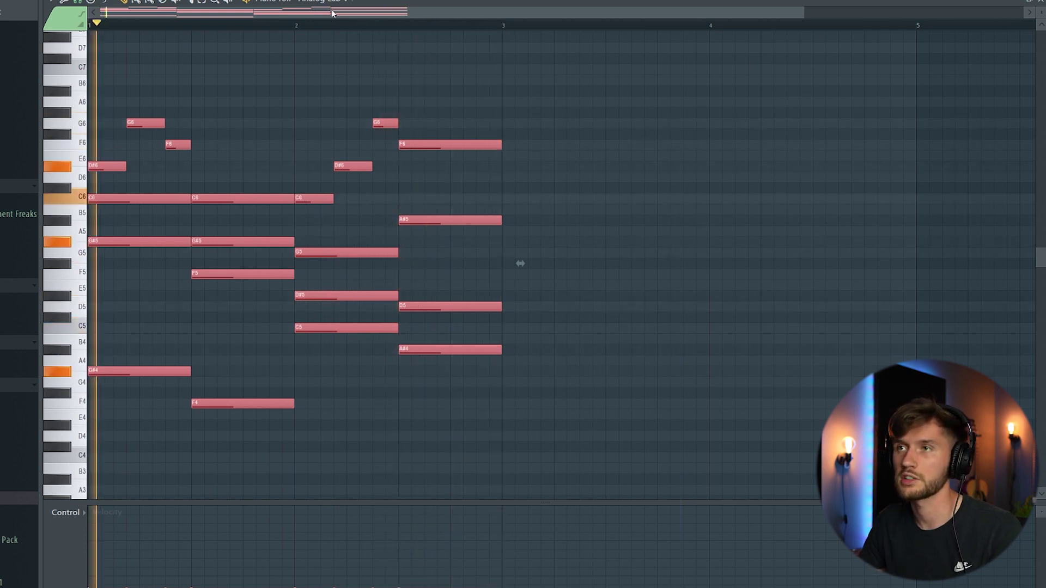
pyautogui.hotkey('ctrl', 'b')
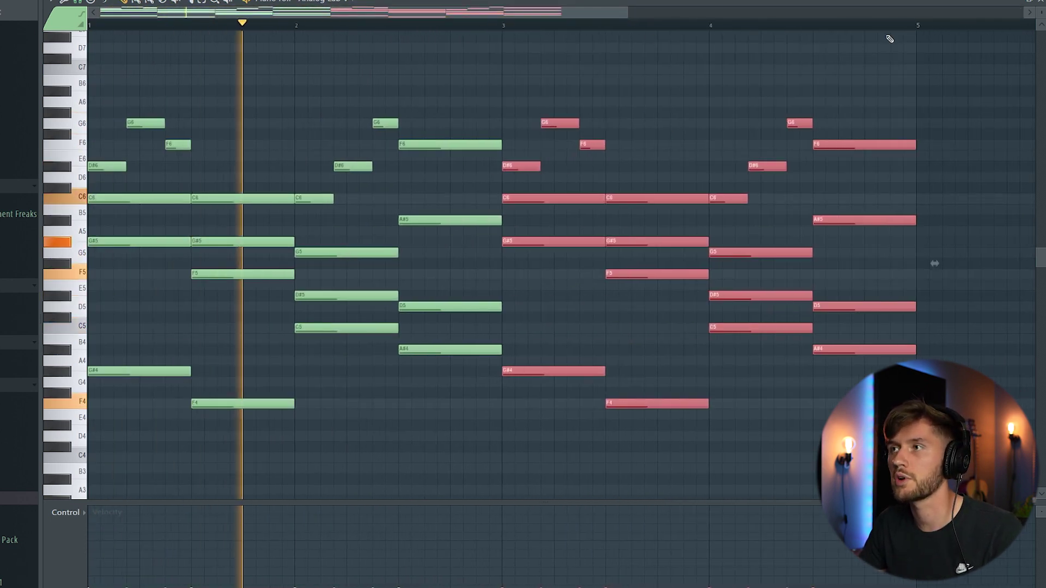
pyautogui.scroll(-2, 665, 147)
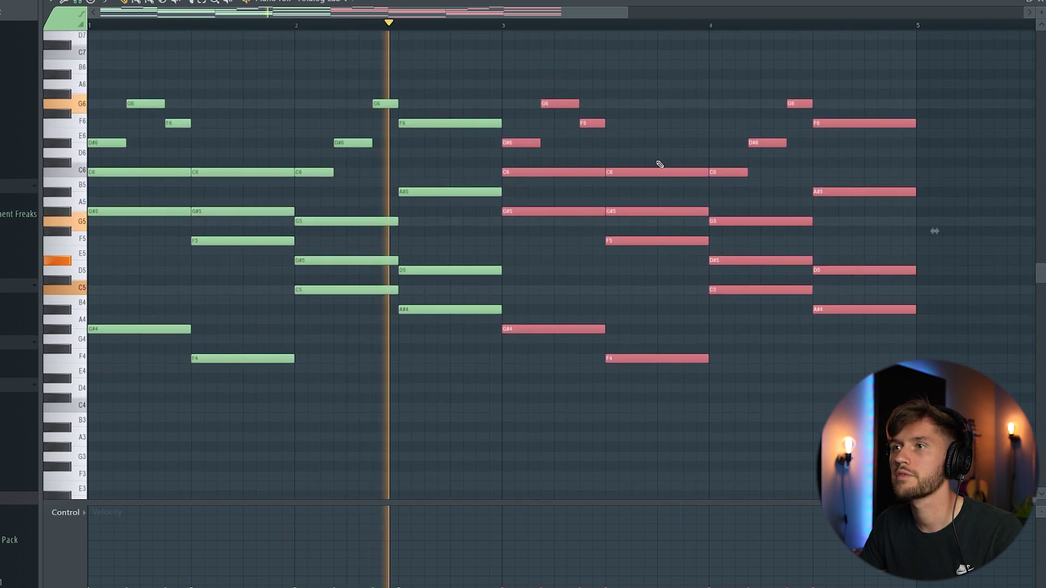
pyautogui.click(336, 414)
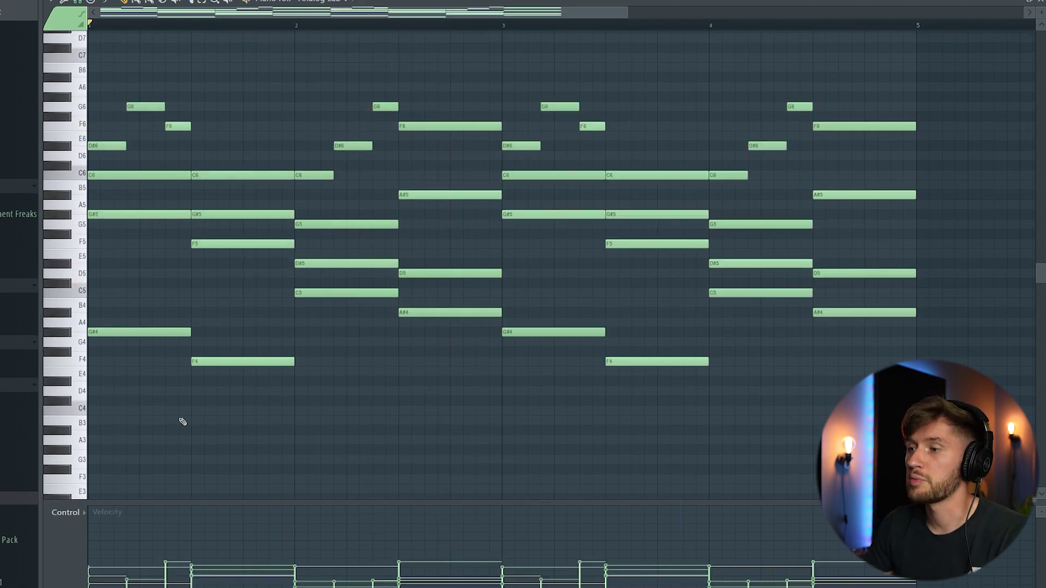
# Replace the Sampler channel with the Stage-73 V instrument
pyautogui.press('F6')
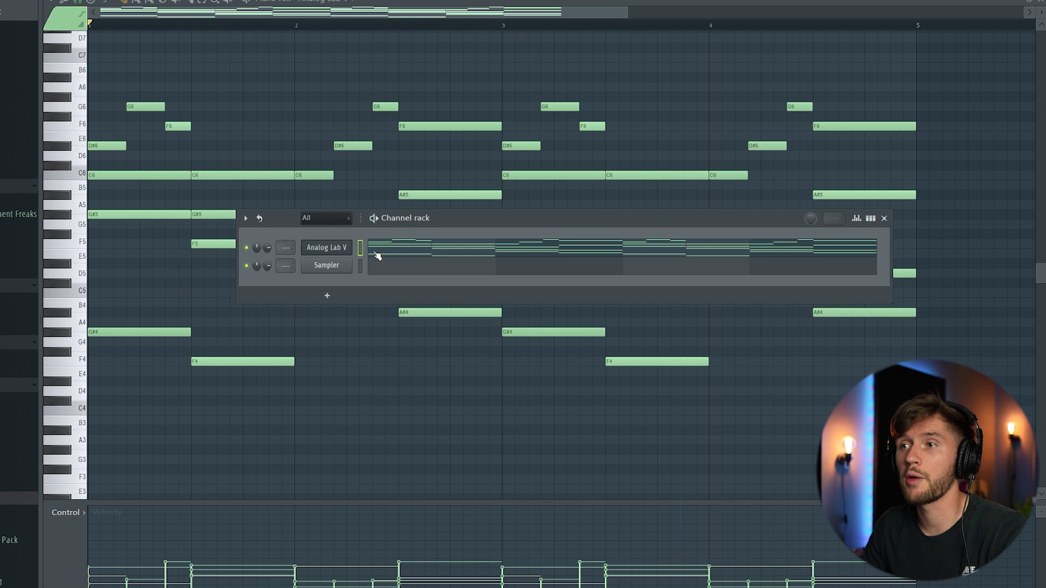
pyautogui.rightClick(333, 266)
pyautogui.moveTo(400, 364)
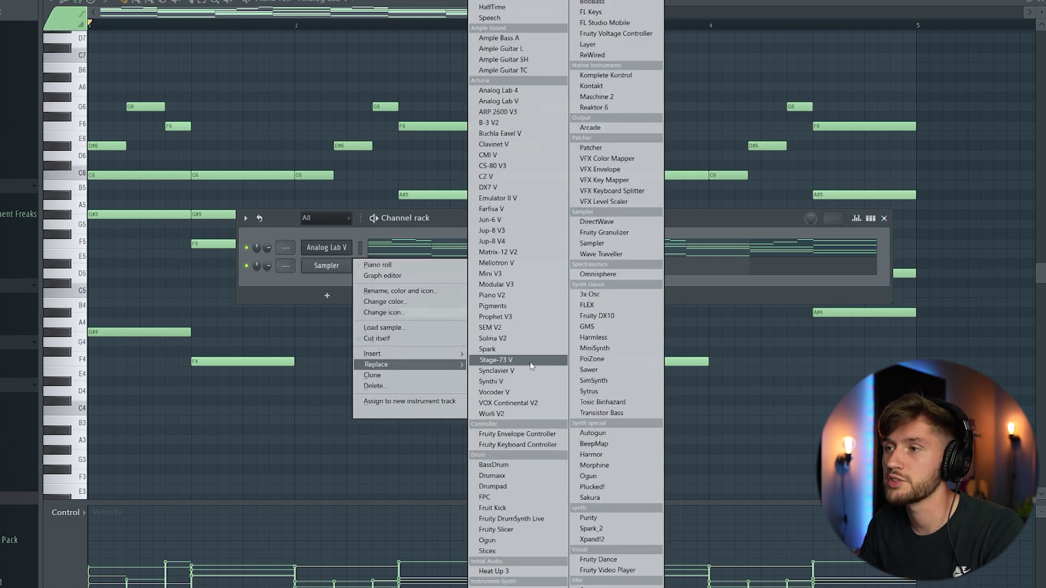
pyautogui.click(507, 361)
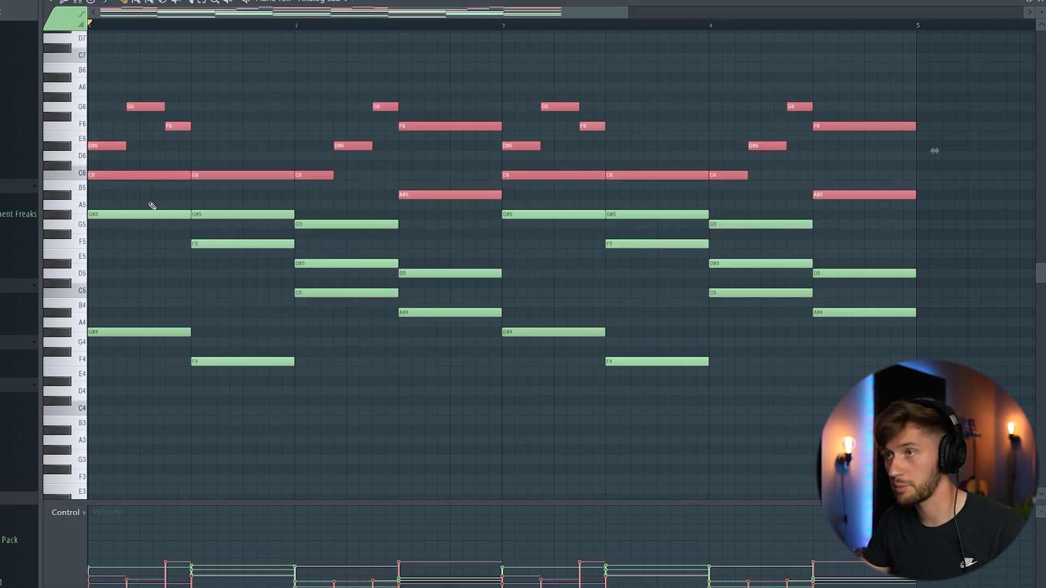
# Copy the selected upper notes into the Stage-73 V channel and delete the C6 notes starting bars 1 and 3 and both A#5 notes
pyautogui.press('F6')
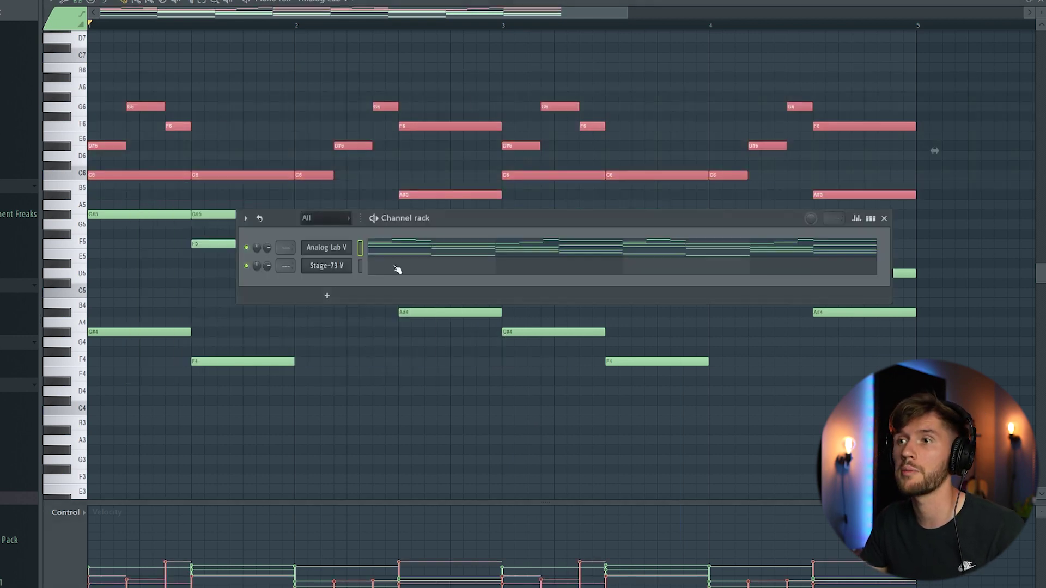
pyautogui.click(394, 266)
pyautogui.rightClick(162, 173)
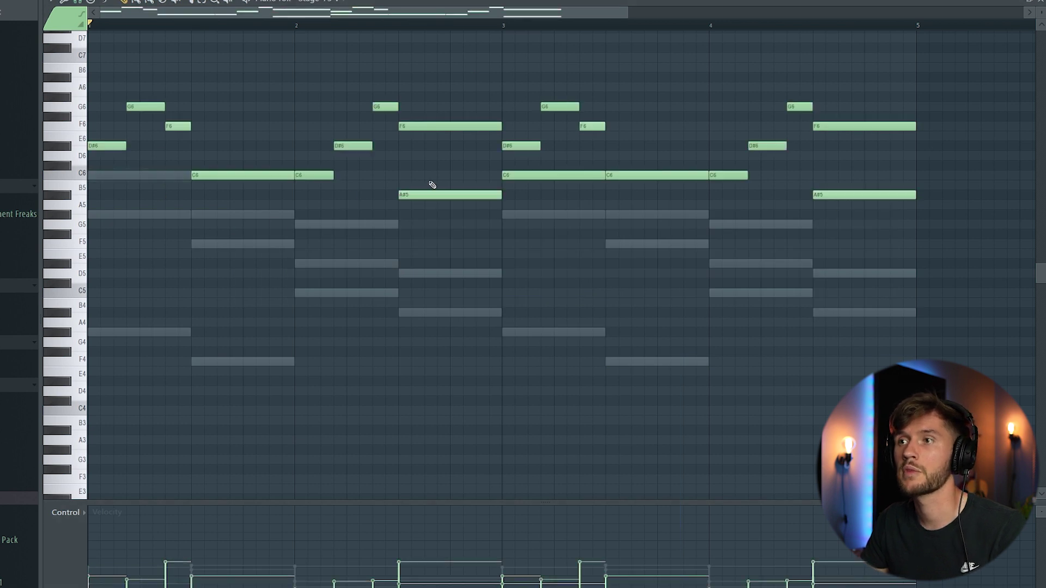
pyautogui.press('space')
pyautogui.rightClick(562, 176)
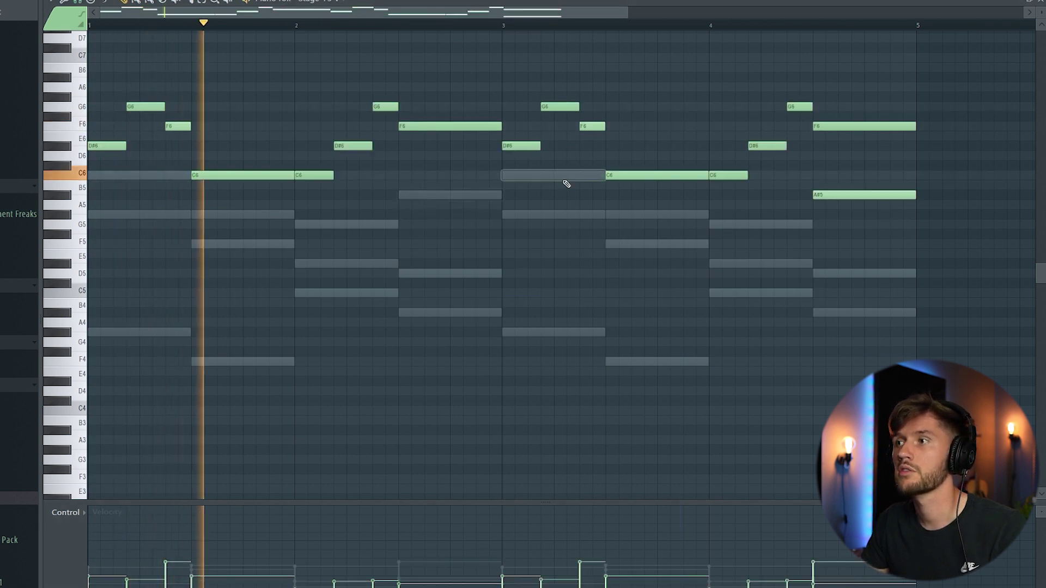
pyautogui.rightClick(842, 195)
# Adjust the Stage-73 V channel's volume and mute the Analog Lab V channel to hear the melody alone
pyautogui.press('F6')
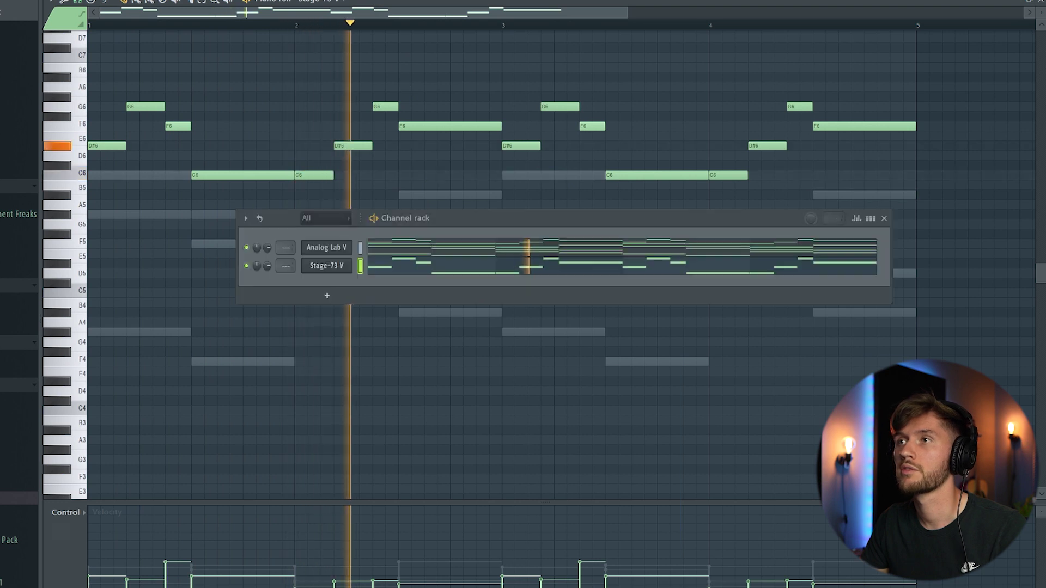
pyautogui.moveTo(267, 265); pyautogui.dragTo(266, 261)
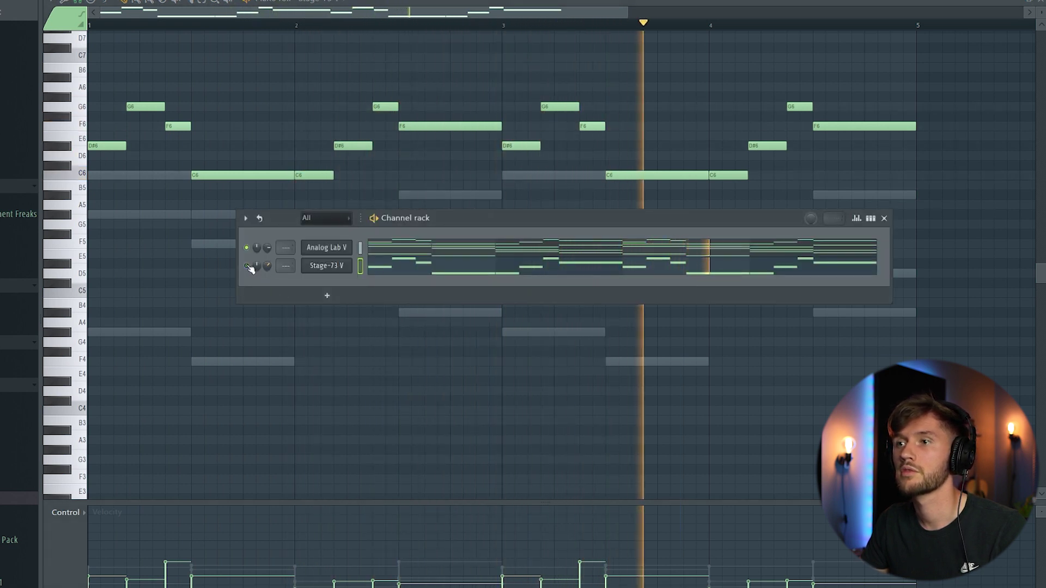
pyautogui.click(248, 247)
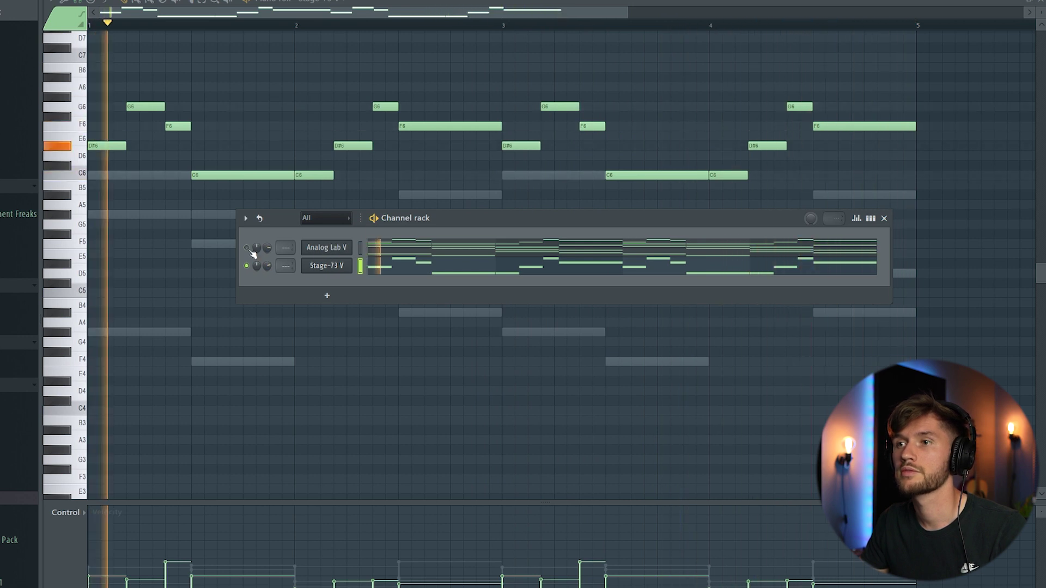
# Unmute the Analog Lab V channel and route it to mixer insert 20
pyautogui.click(333, 248)
pyautogui.press('F9')
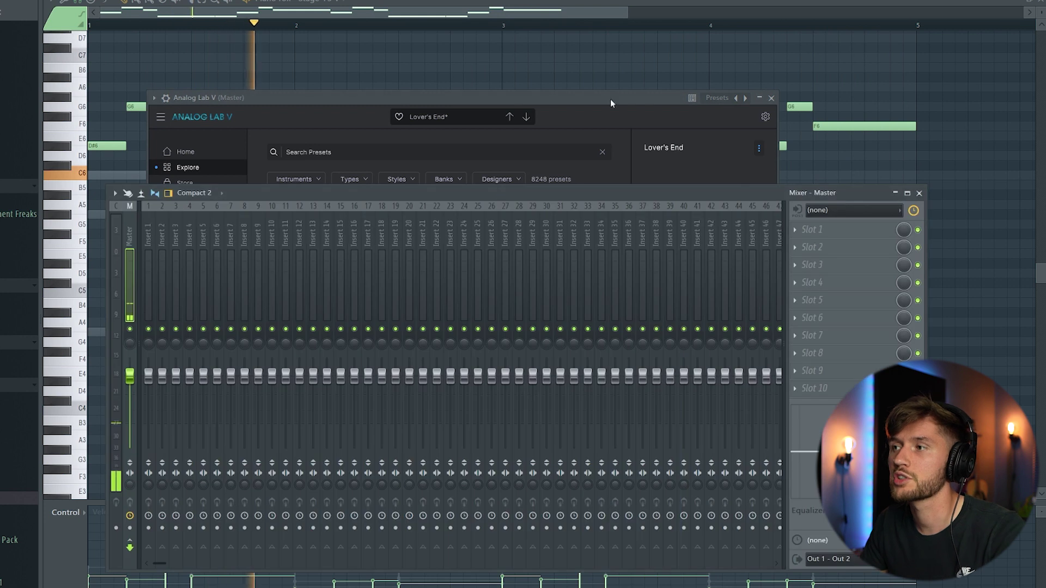
pyautogui.rightClick(409, 236)
pyautogui.moveTo(435, 322)
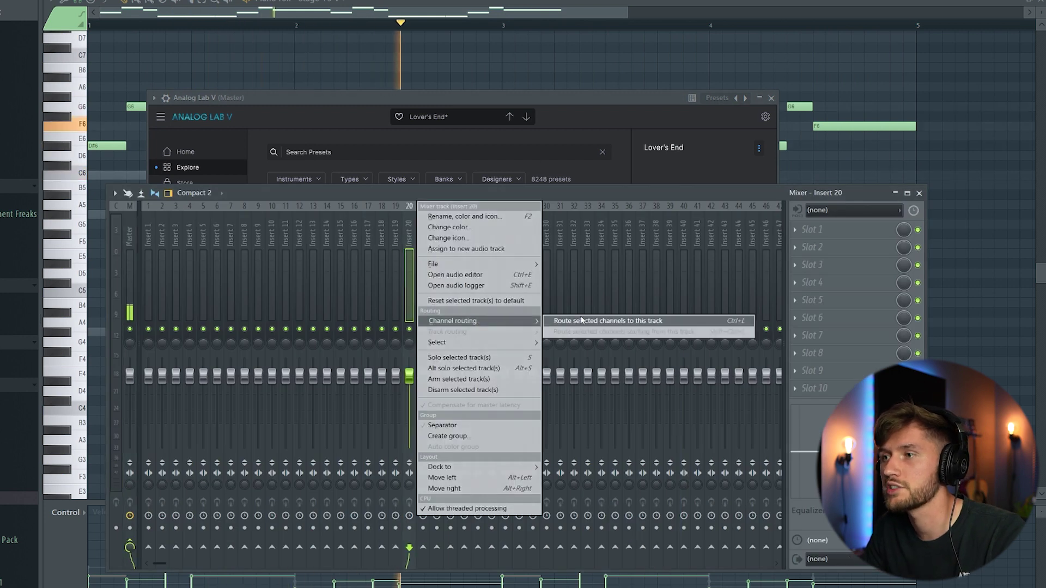
pyautogui.click(610, 322)
pyautogui.press('F6')
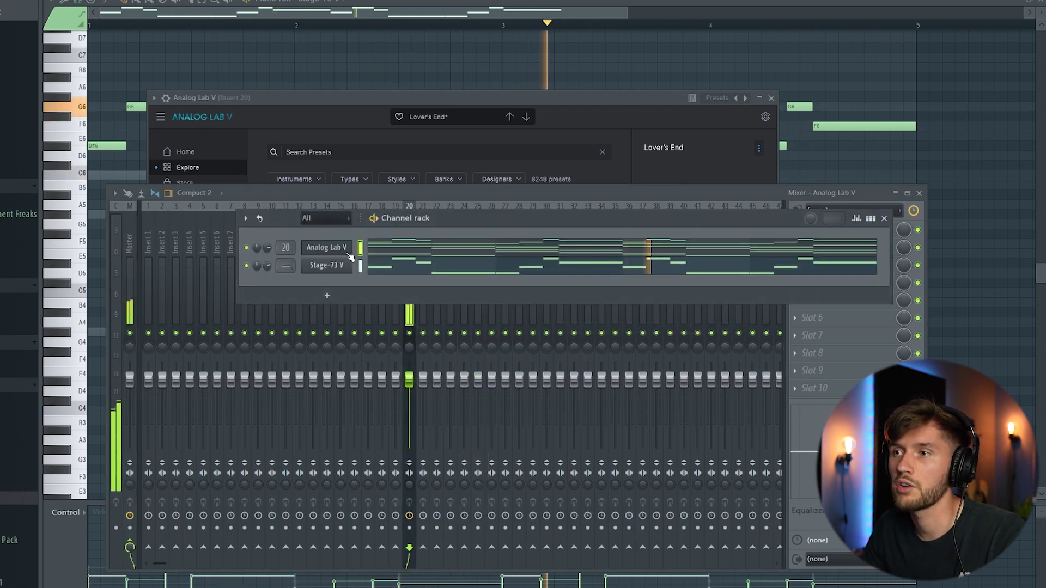
pyautogui.click(327, 248)
pyautogui.press('F9')
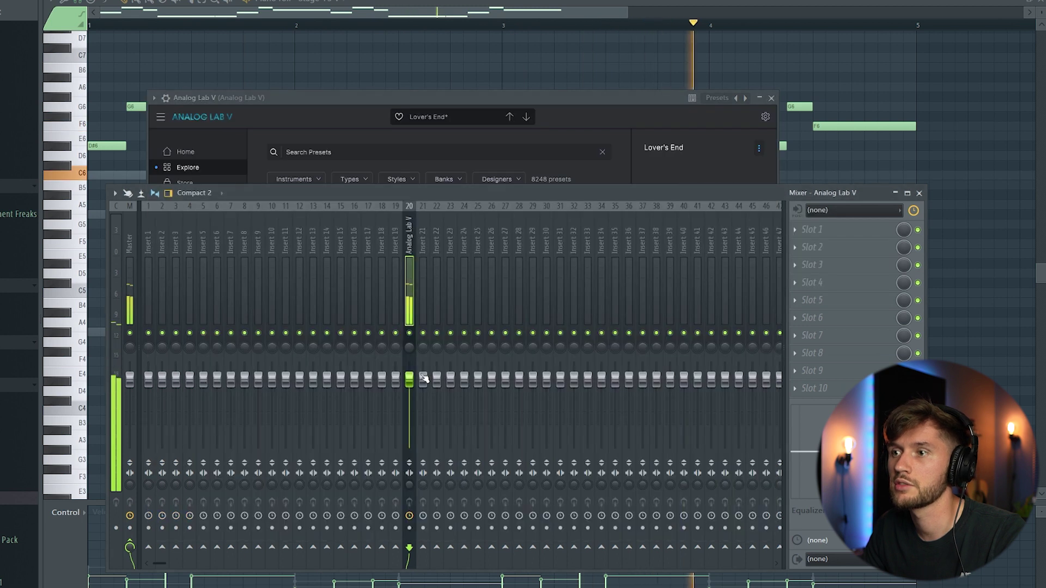
# Load Fruity Parametric EQ 2 on the Analog Lab V mixer track and make band 7 a low pass at about 3.2 kHz
pyautogui.click(793, 230)
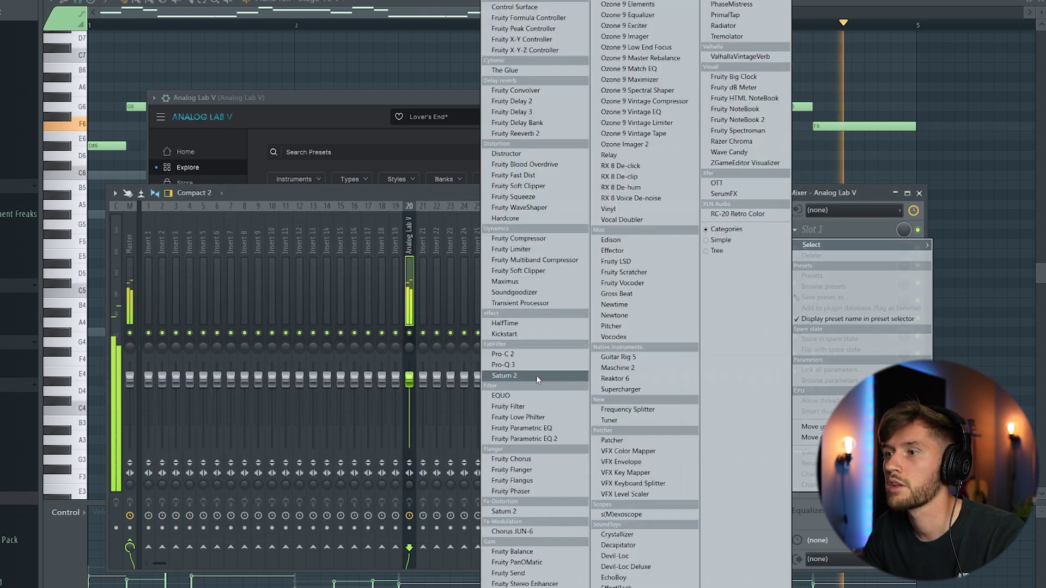
pyautogui.click(559, 439)
pyautogui.moveTo(374, 222); pyautogui.dragTo(324, 228)
pyautogui.rightClick(324, 227)
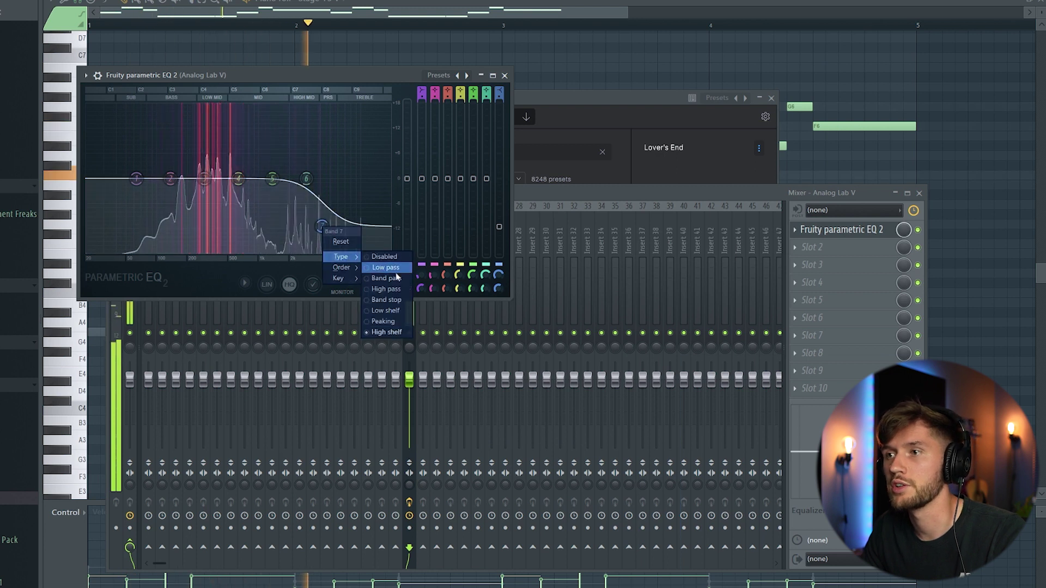
pyautogui.click(388, 268)
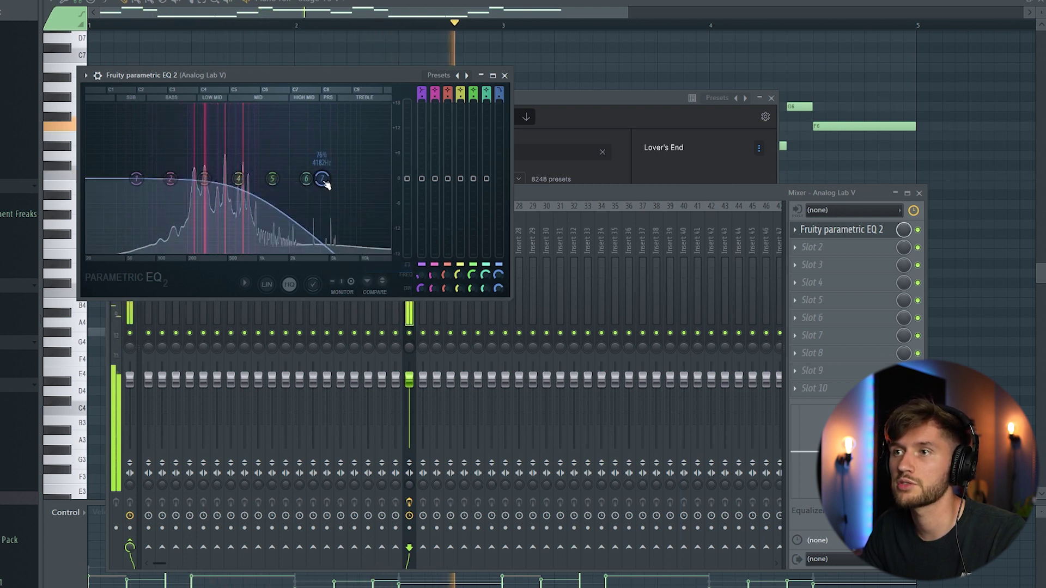
pyautogui.moveTo(323, 181); pyautogui.dragTo(309, 179)
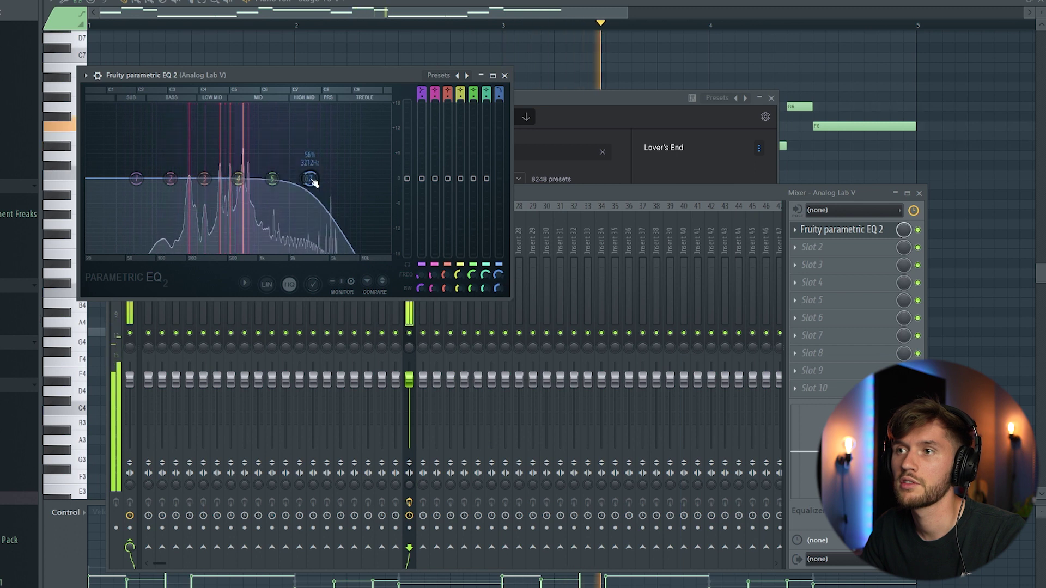
pyautogui.moveTo(261, 178); pyautogui.dragTo(284, 178)
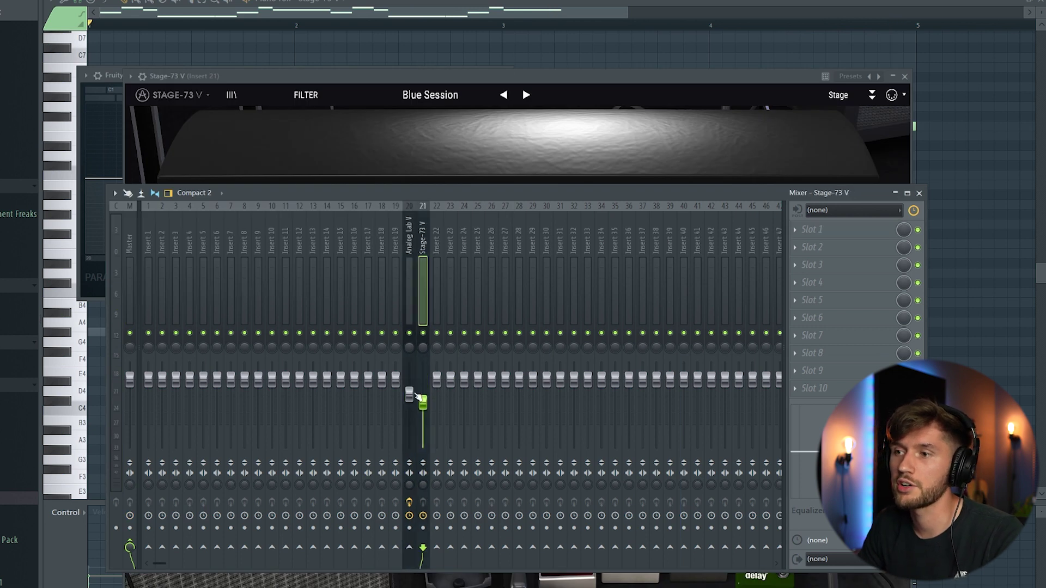
# Play the pattern and balance the Analog Lab V and Stage-73 V mixer levels against each other
pyautogui.press('space')
pyautogui.click(409, 394)
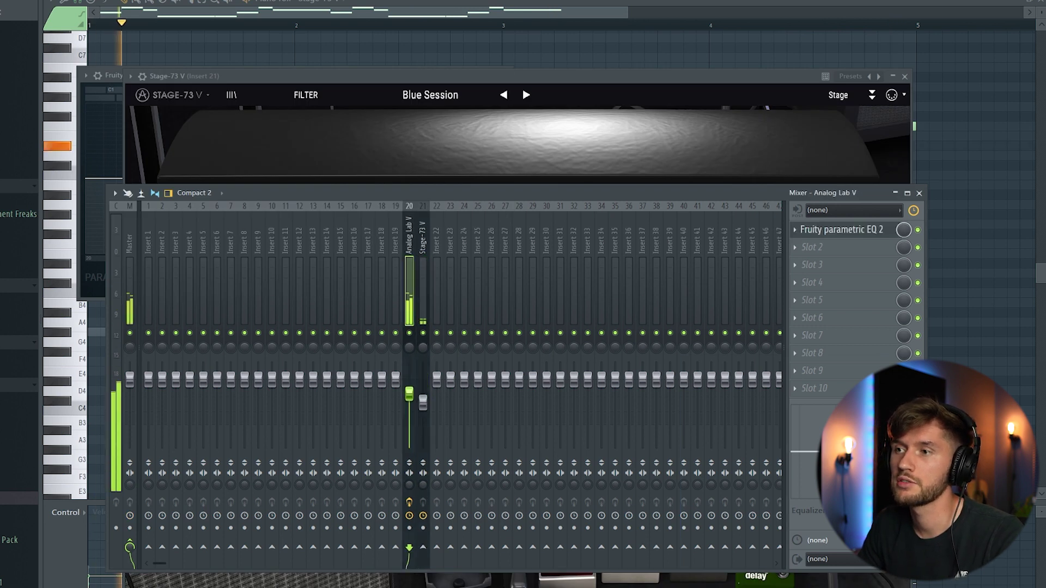
pyautogui.click(423, 400)
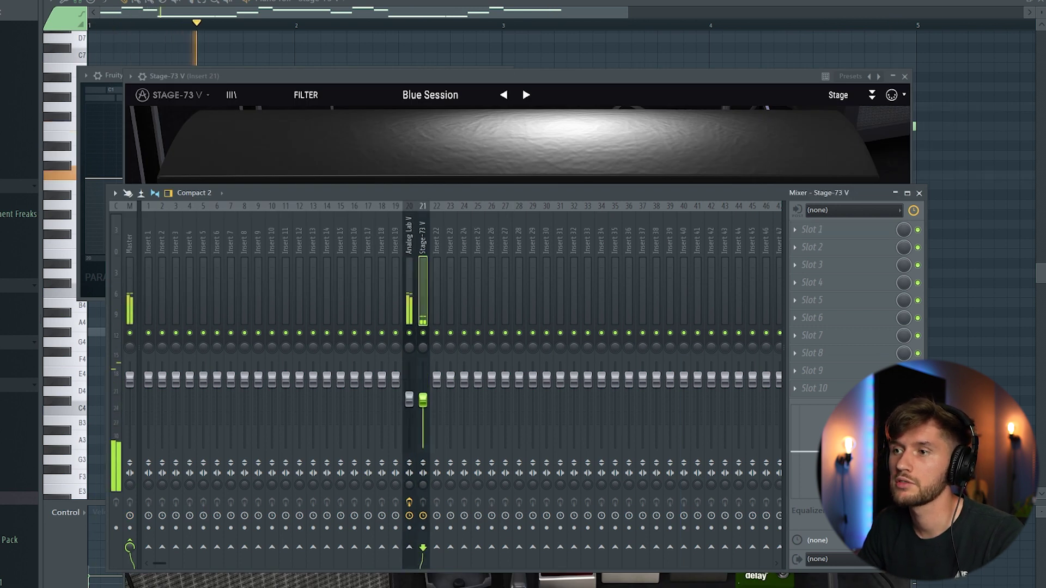
pyautogui.click(408, 384)
# Load FabFilter Pro-Q 3 in slot 2 of the Analog Lab V mixer track and cut the mids with one band
pyautogui.click(800, 249)
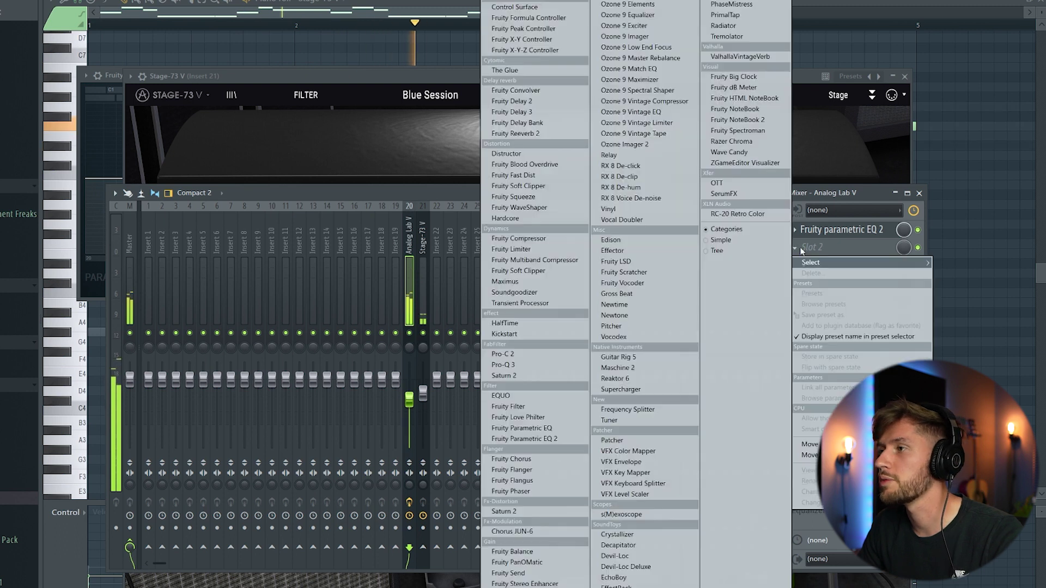
pyautogui.click(504, 365)
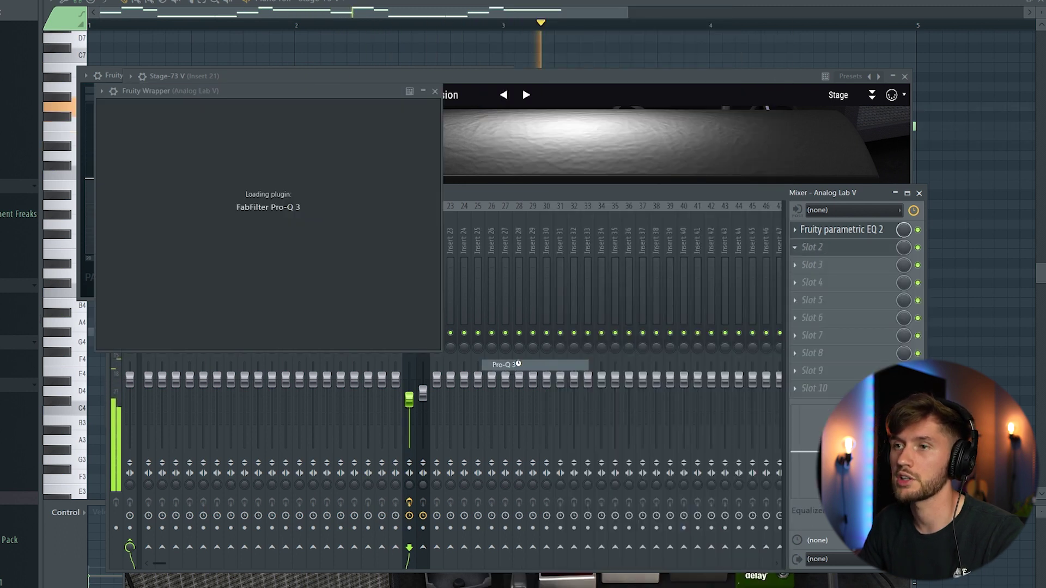
pyautogui.moveTo(320, 197); pyautogui.dragTo(328, 252)
pyautogui.click(582, 202)
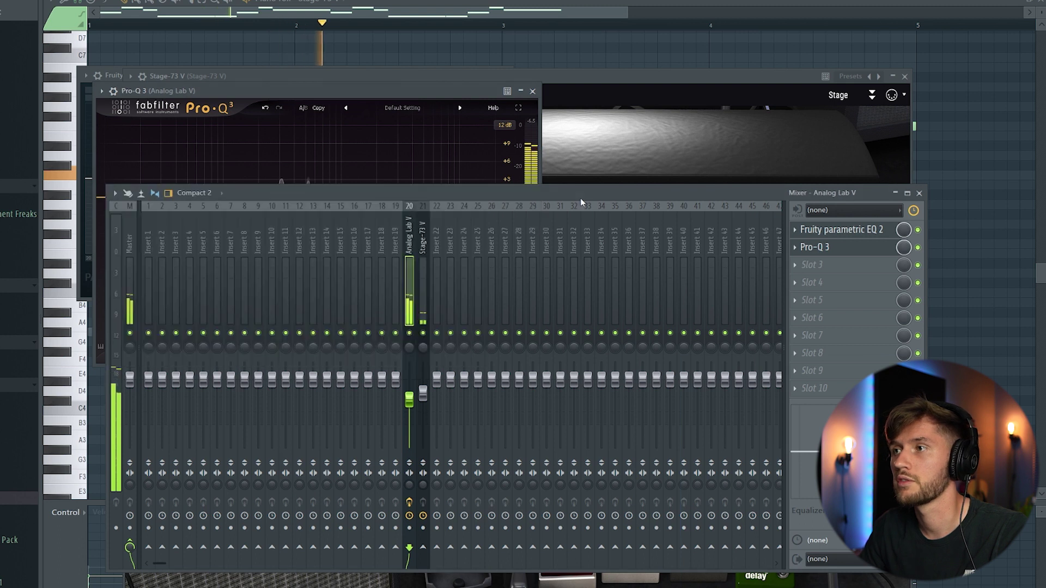
# Load Pro-Q 3 in slot 1 of the Stage-73 V mixer track and cut about 6 dB at about 692 Hz with a bell band
pyautogui.click(425, 246)
pyautogui.click(802, 232)
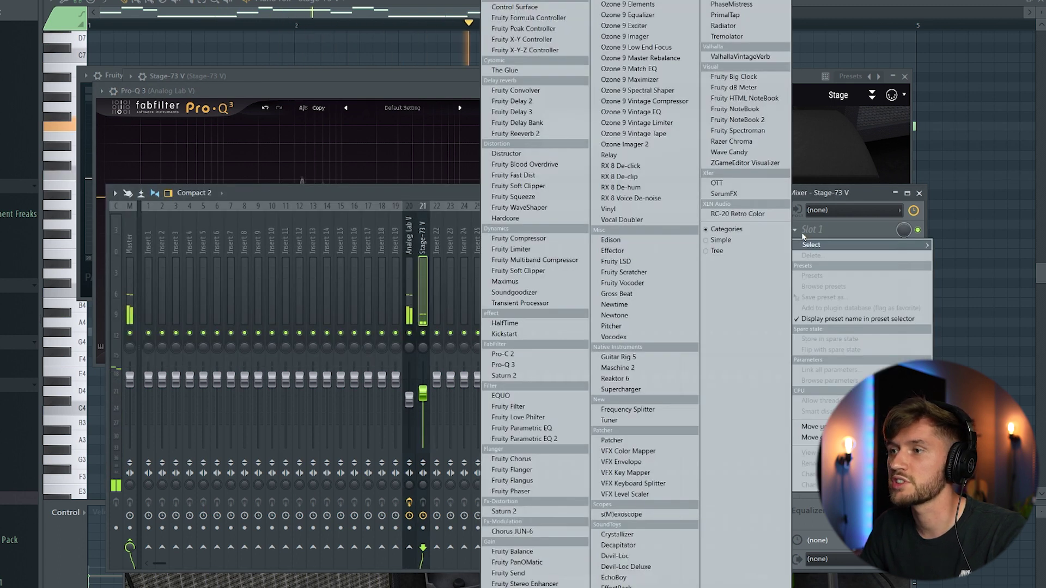
pyautogui.click(522, 365)
pyautogui.moveTo(338, 215); pyautogui.dragTo(334, 249)
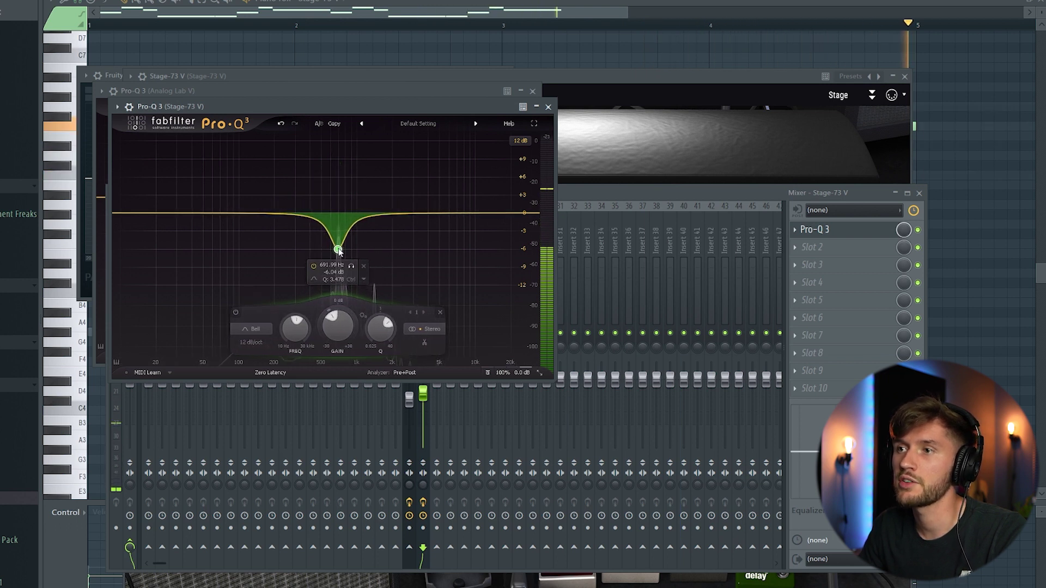
pyautogui.click(571, 204)
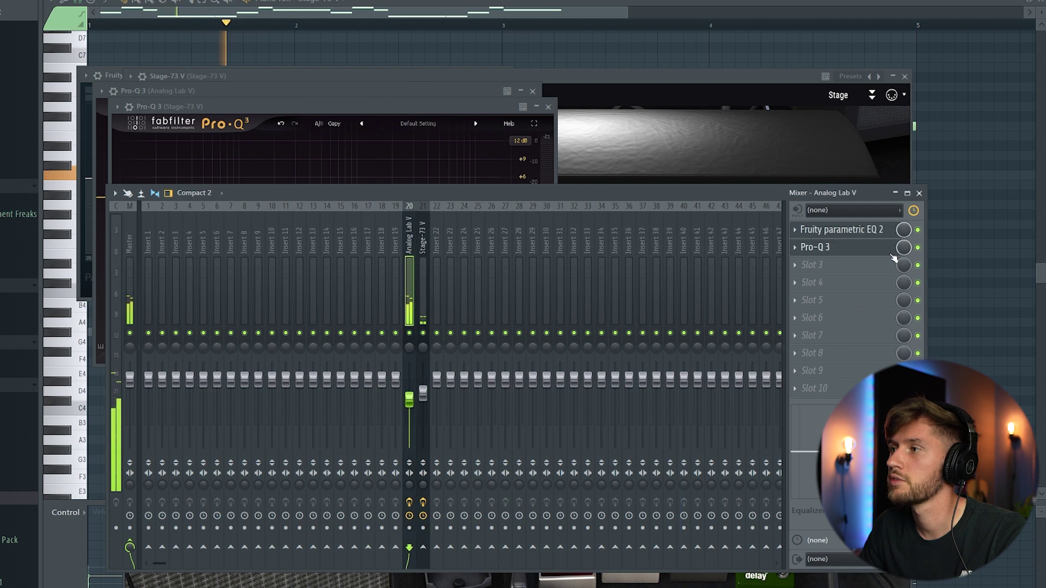
# Set the bell cut in Analog Lab V's Pro-Q 3 to about -9.9 dB near 679 Hz and add a high-cut band
pyautogui.click(846, 249)
pyautogui.moveTo(314, 231); pyautogui.dragTo(324, 252)
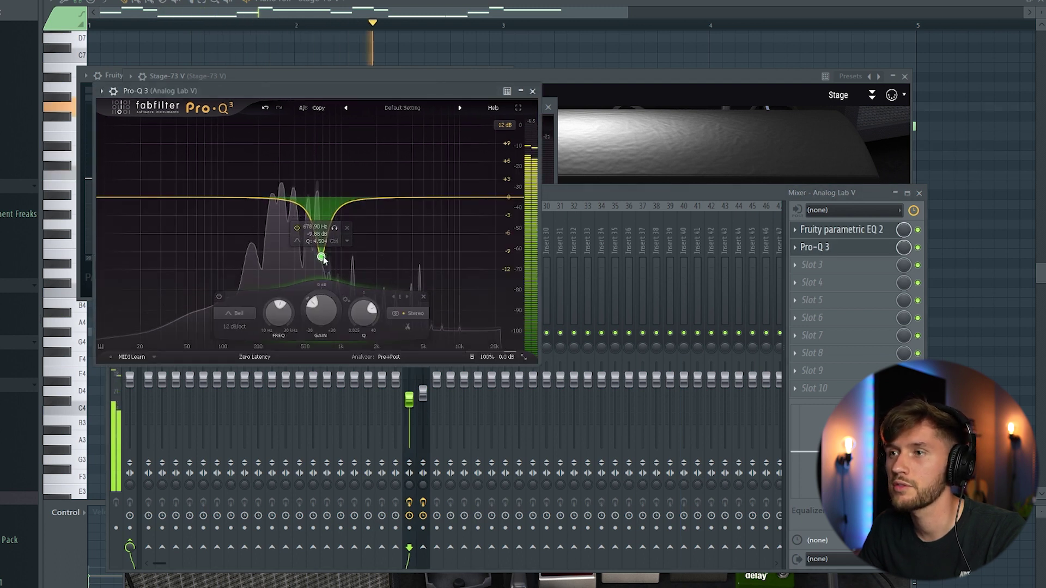
pyautogui.doubleClick(366, 184)
pyautogui.rightClick(367, 183)
pyautogui.moveTo(384, 231)
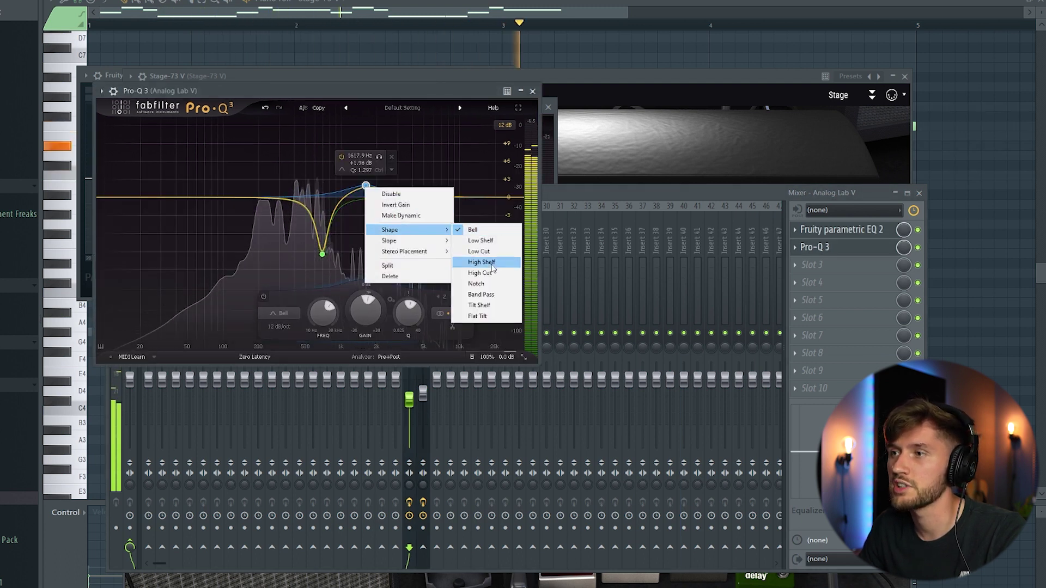
pyautogui.click(479, 273)
pyautogui.scroll(1, 366, 184)
pyautogui.moveTo(365, 184); pyautogui.dragTo(336, 152)
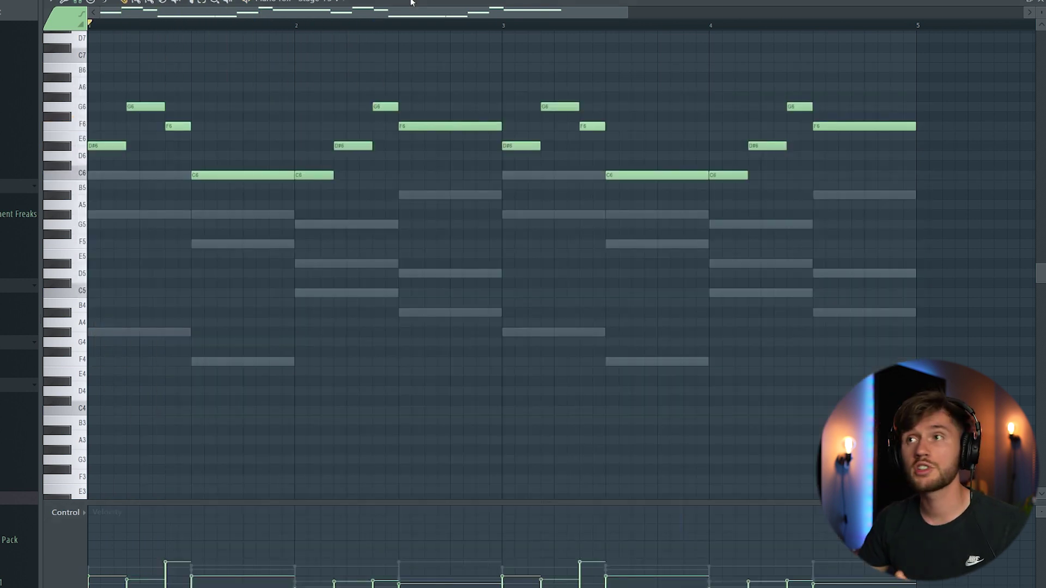
# Insert an Ample Bass A instrument channel above Analog Lab V in the channel rack
pyautogui.press('F6')
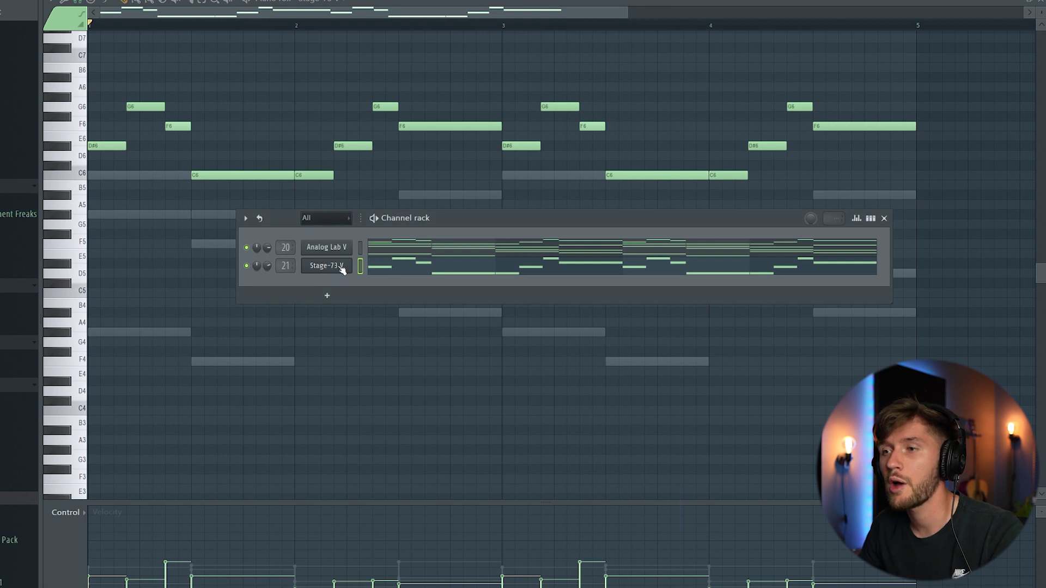
pyautogui.rightClick(335, 248)
pyautogui.moveTo(386, 324)
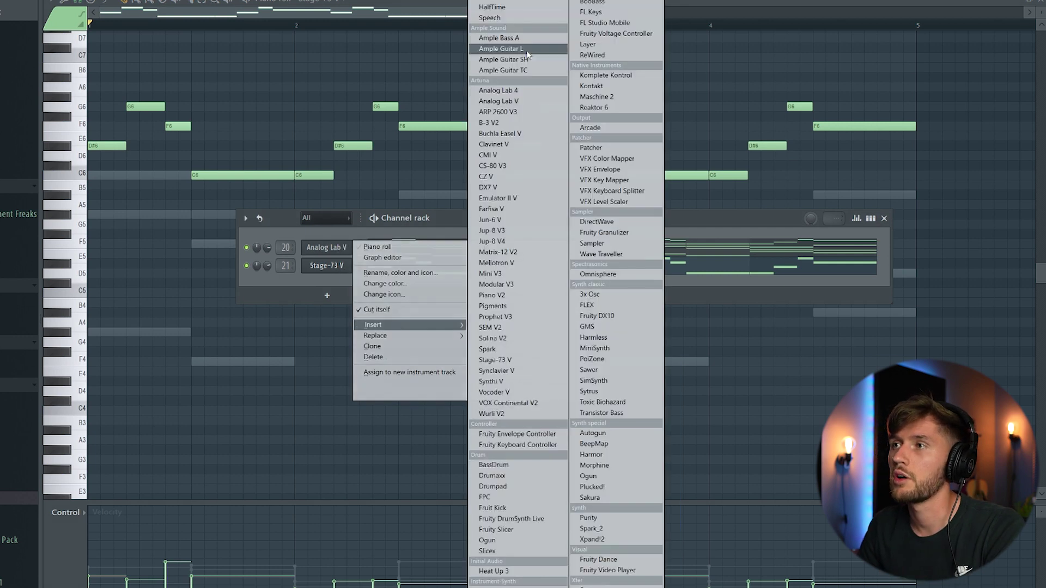
pyautogui.click(518, 38)
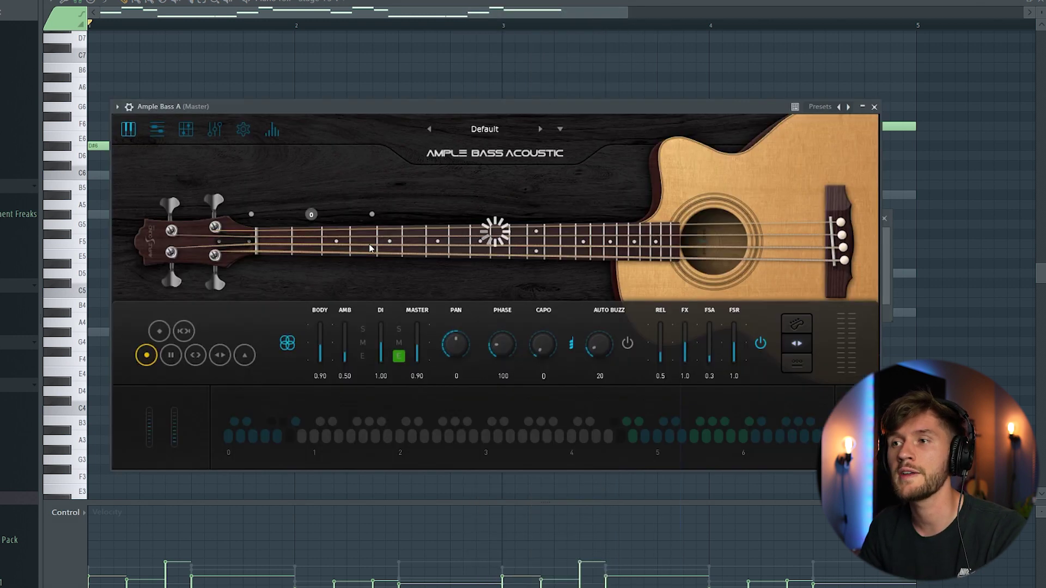
# Copy the lowest chord notes (G#4, F4, C5, A#4) of all four bars from Analog Lab V into the Ample Bass A channel
pyautogui.press('F6')
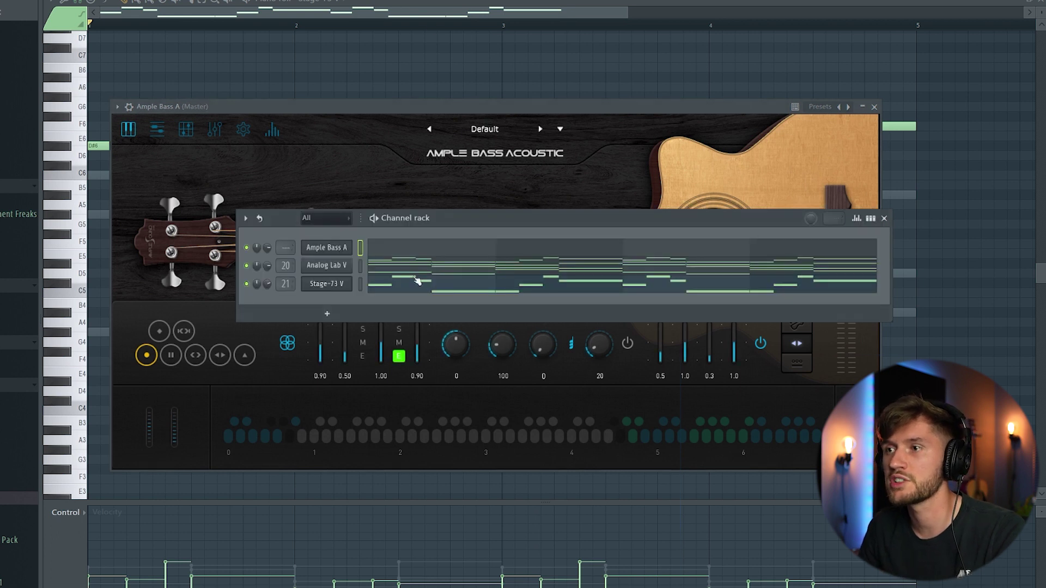
pyautogui.click(424, 271)
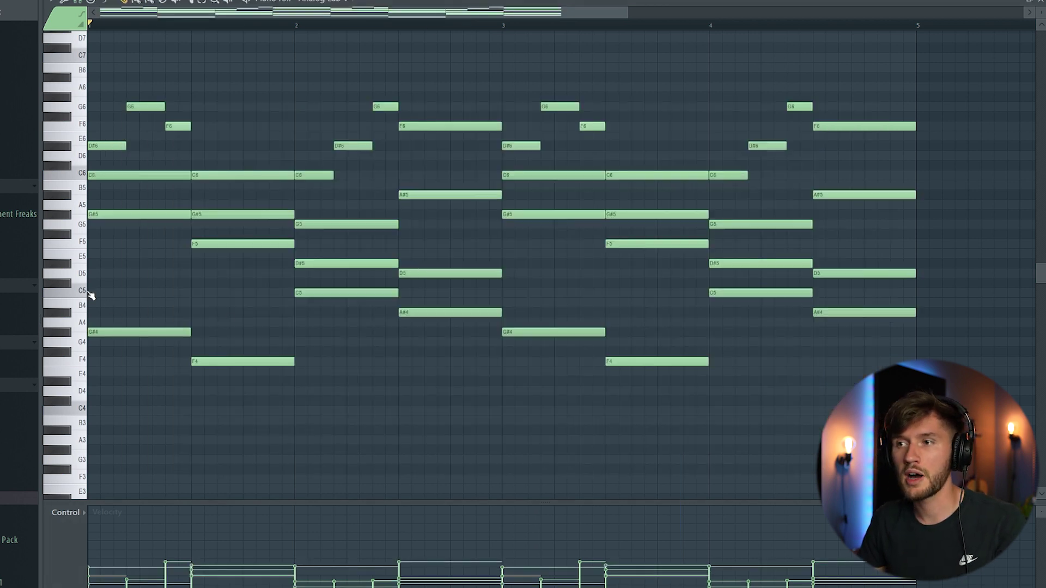
pyautogui.moveTo(105, 281); pyautogui.dragTo(496, 403)
pyautogui.press('F6')
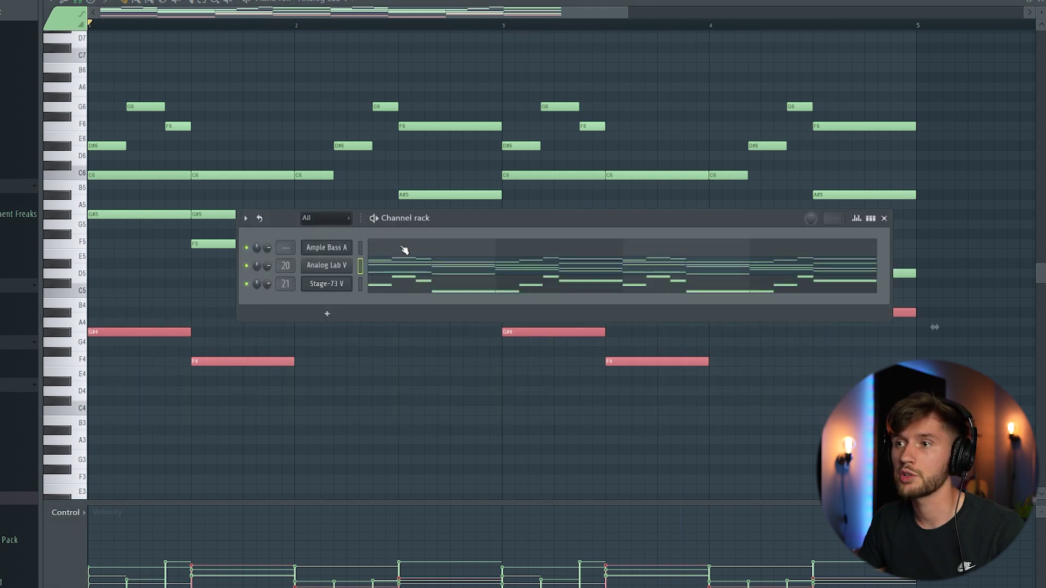
pyautogui.click(402, 257)
pyautogui.press('space')
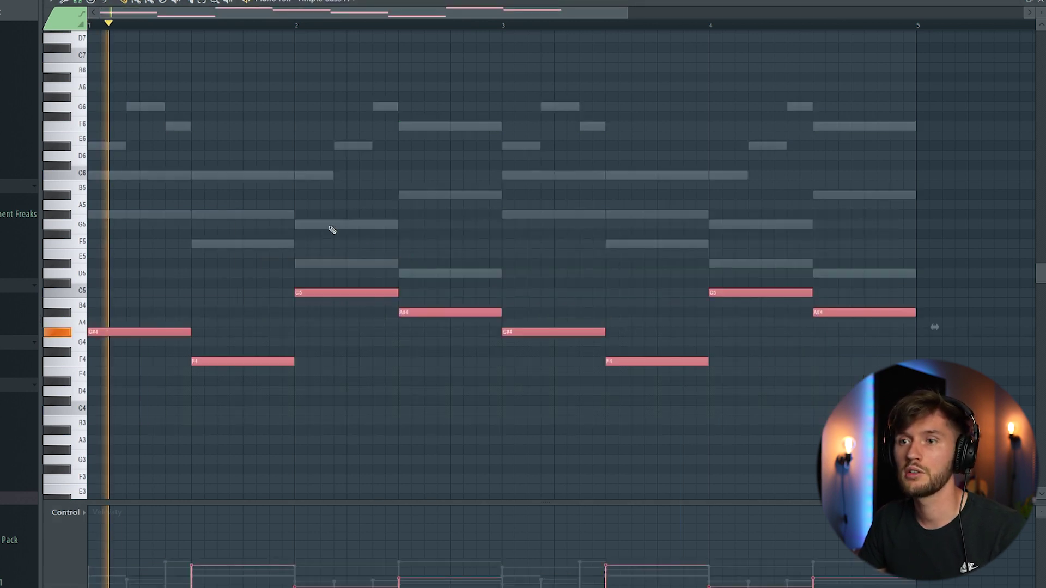
# Transpose all the Ample Bass A notes down one octave, so the first note is G#3, and play them back
pyautogui.scroll(-4, 229, 278)
pyautogui.press('space')
pyautogui.moveTo(117, 217); pyautogui.dragTo(106, 332)
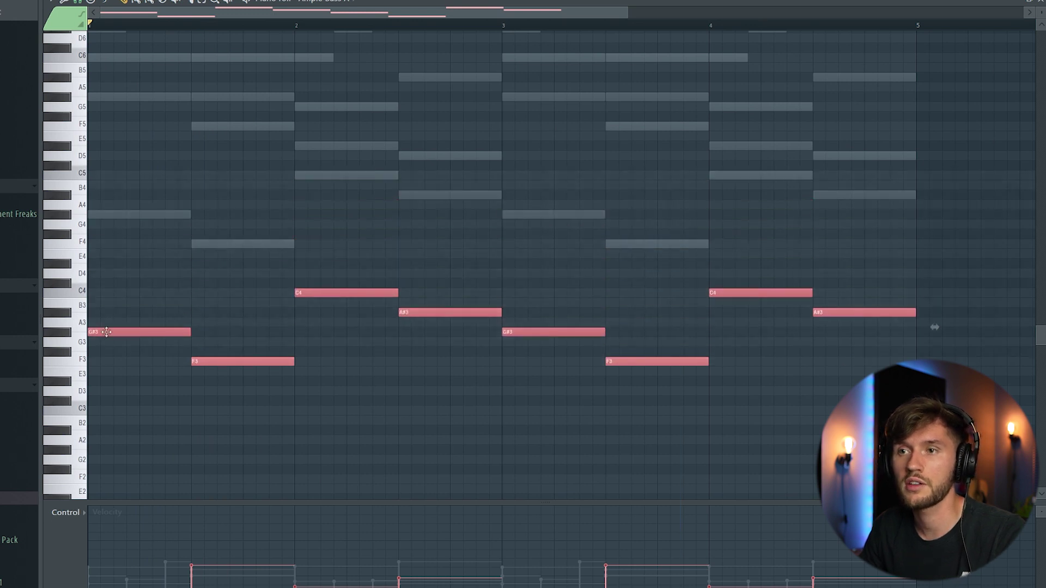
pyautogui.press('space')
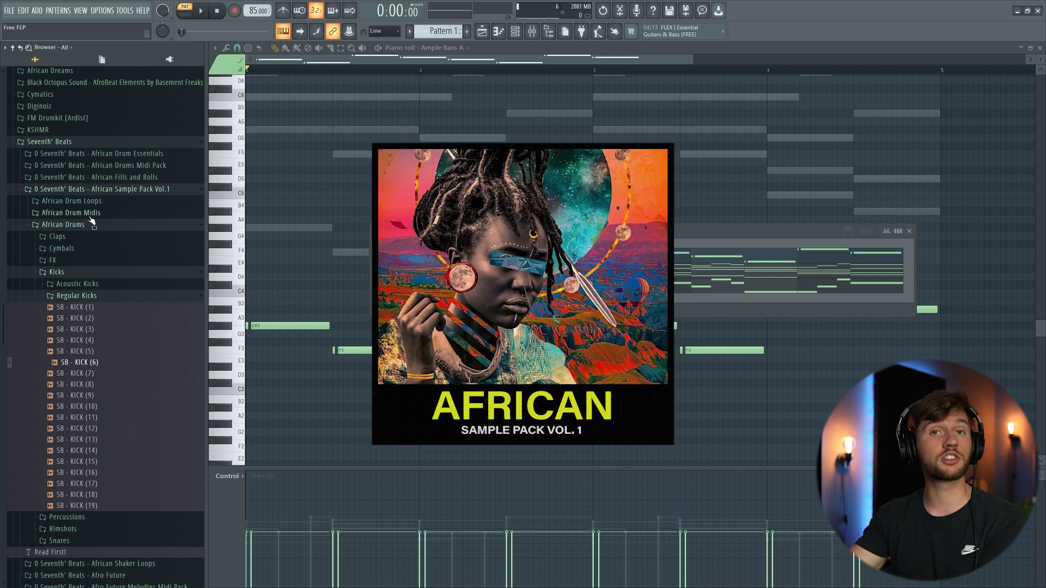
# Audition the pack's kick samples and add SB - KICK (8), SB - RIMSHOT (5) and SB - RIMSHOT (6) to the channel rack
pyautogui.click(82, 320)
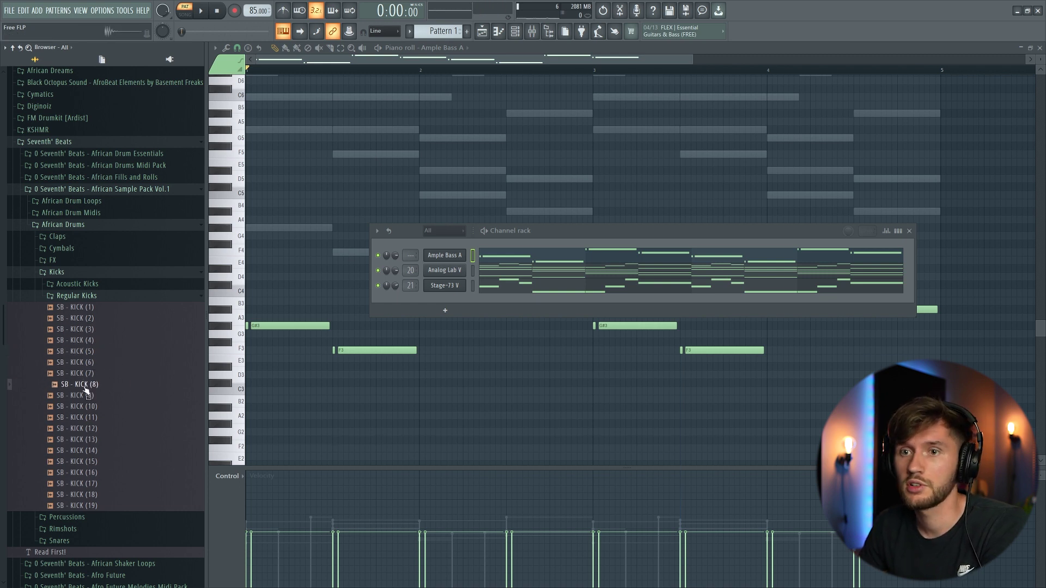
pyautogui.moveTo(455, 301); pyautogui.dragTo(458, 307)
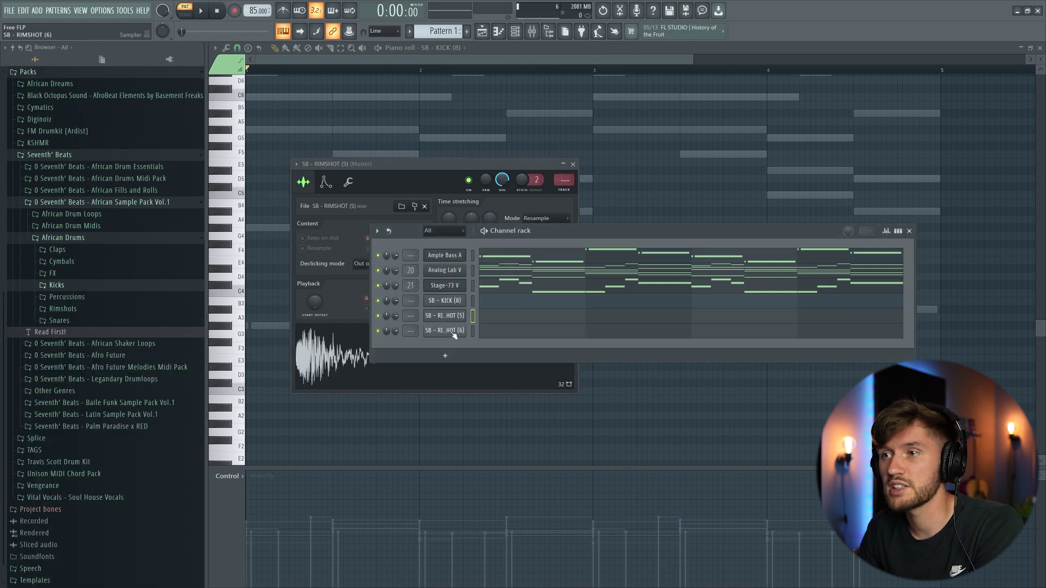
pyautogui.click(424, 365)
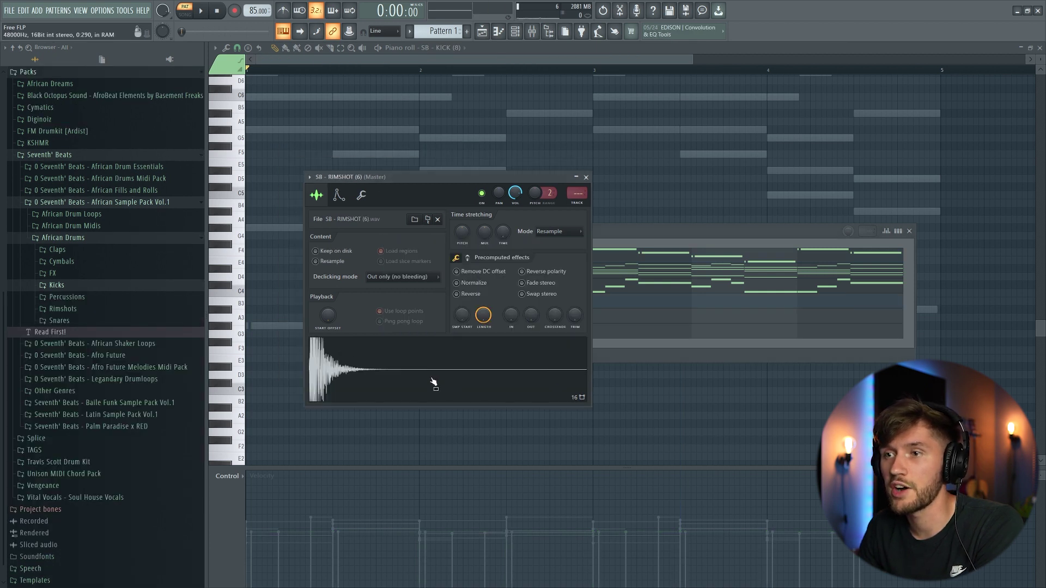
pyautogui.moveTo(424, 365); pyautogui.dragTo(450, 349)
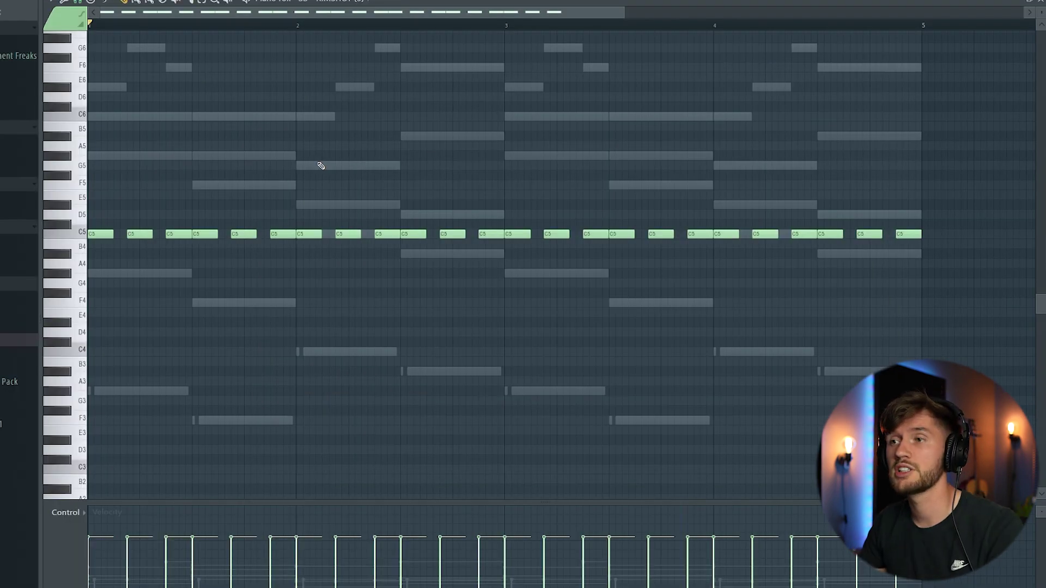
# Transpose all SB - RIMSHOT (5) notes up to F5 during playback and open the sample's channel settings
pyautogui.press('space')
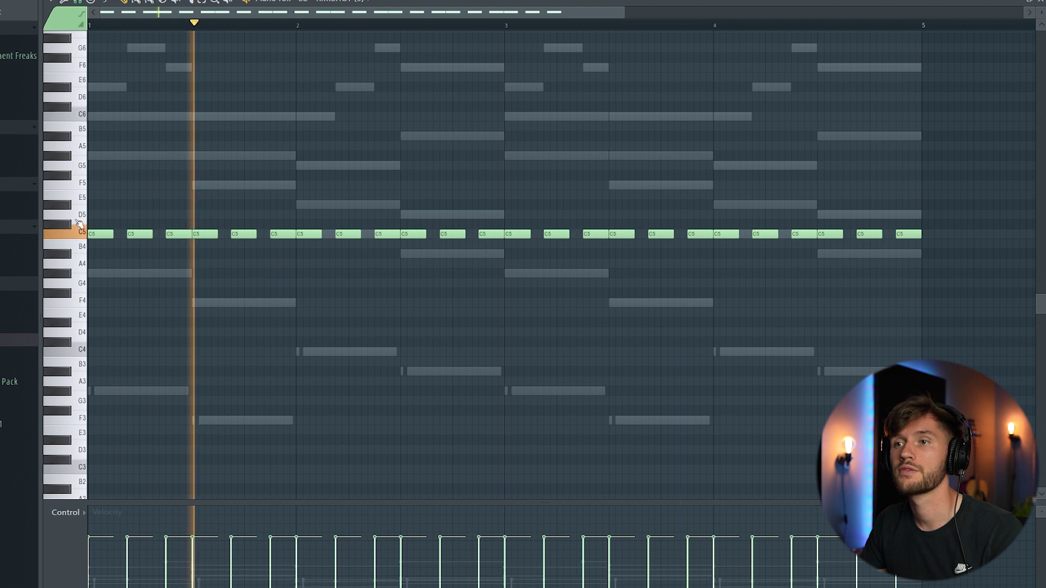
pyautogui.hotkey('ctrl', 'a')
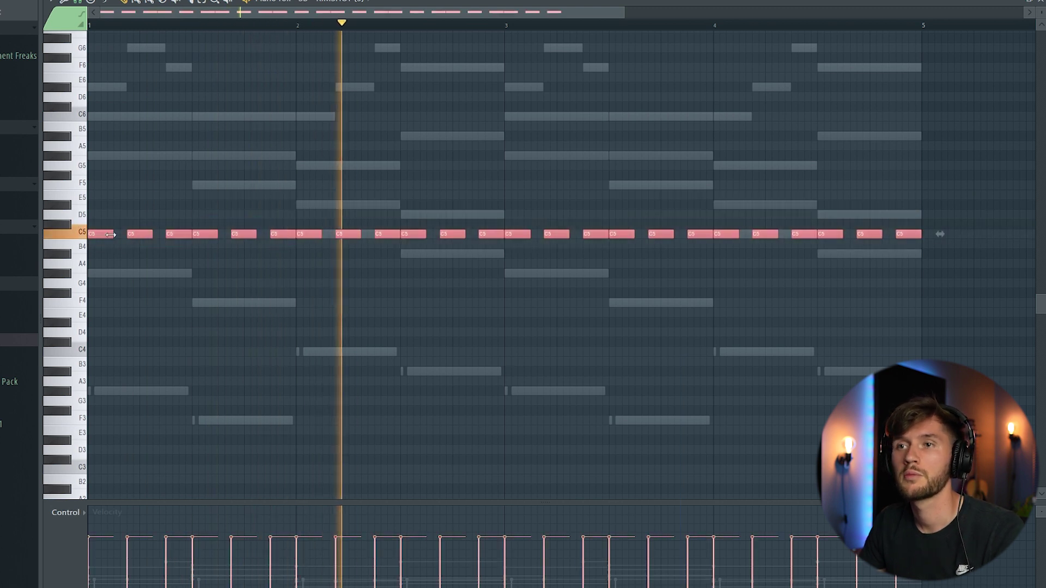
pyautogui.moveTo(99, 227); pyautogui.dragTo(100, 184)
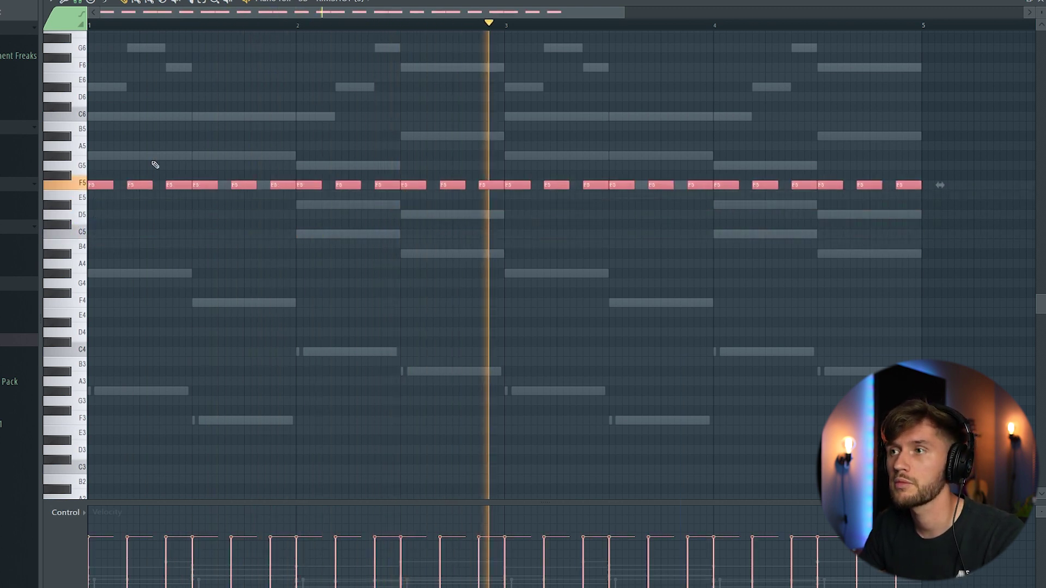
pyautogui.press('F6')
pyautogui.click(349, 320)
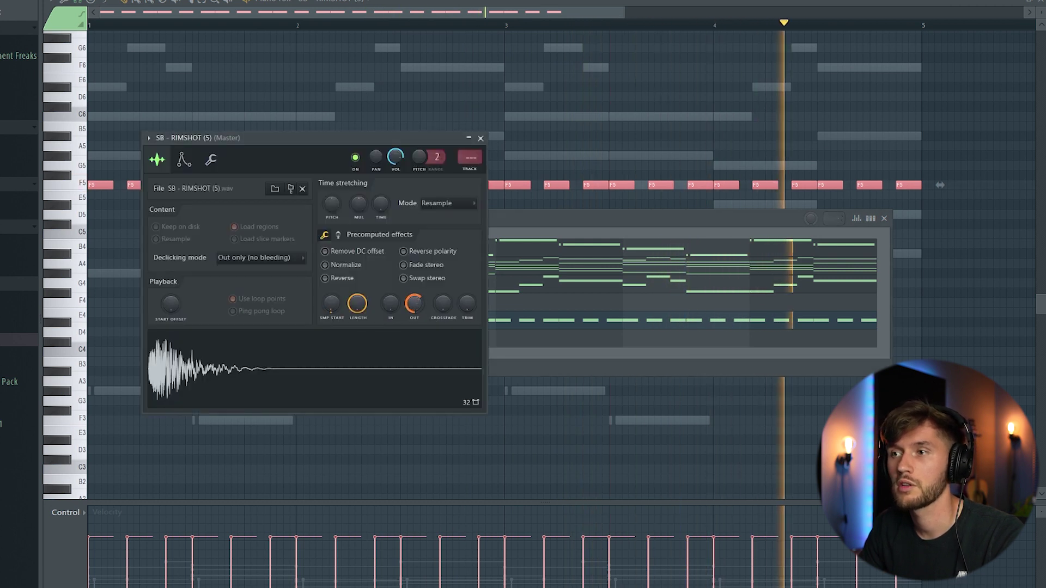
pyautogui.click(505, 230)
# Copy the SB - RIMSHOT (5) rhythm into the SB - RIMSHOT (6) channel at C5 and transpose it up to E5
pyautogui.click(349, 320)
pyautogui.press('space')
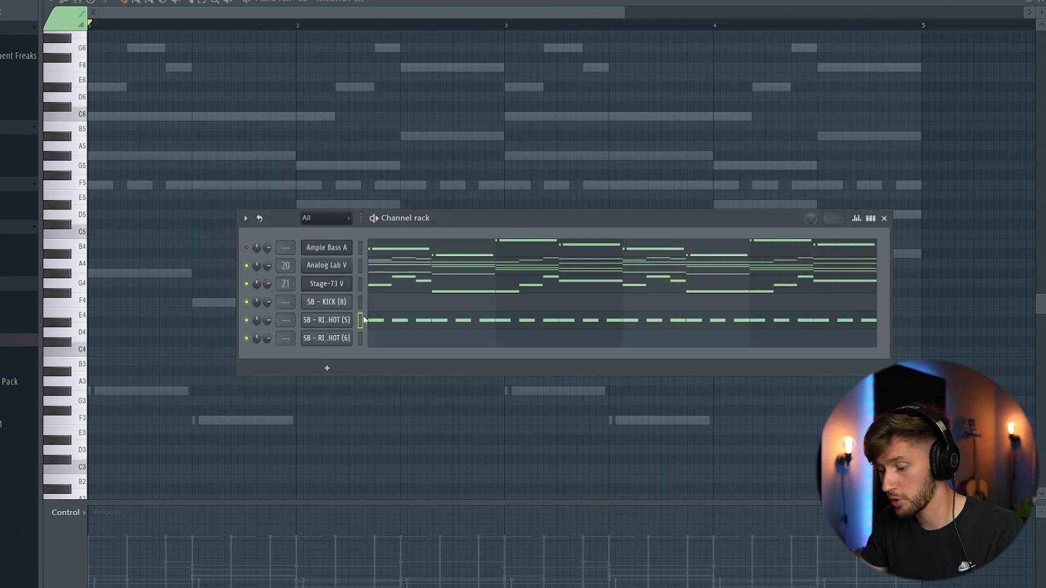
pyautogui.hotkey('ctrl', 'v')
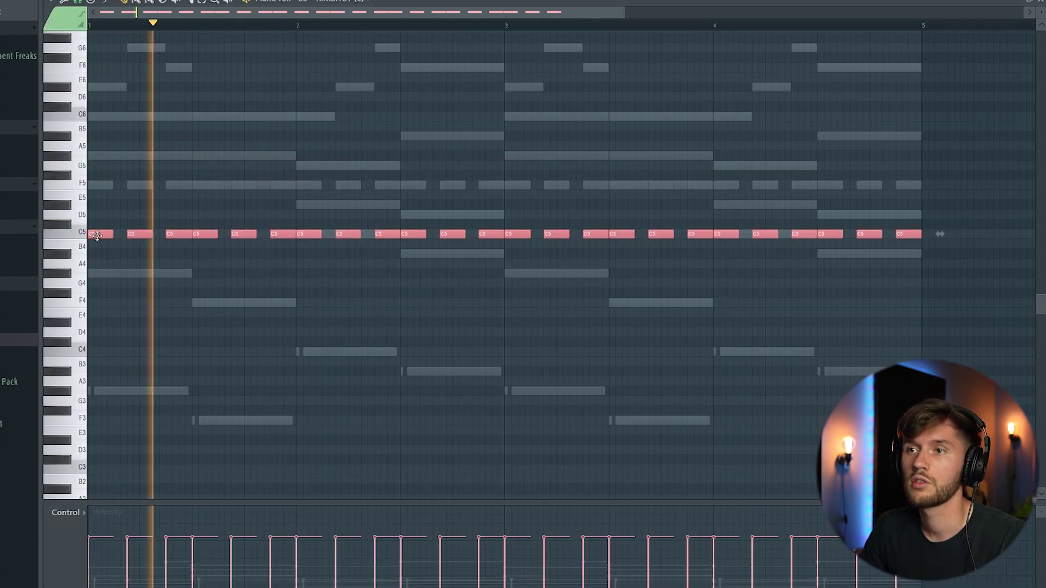
pyautogui.moveTo(97, 236); pyautogui.dragTo(90, 190)
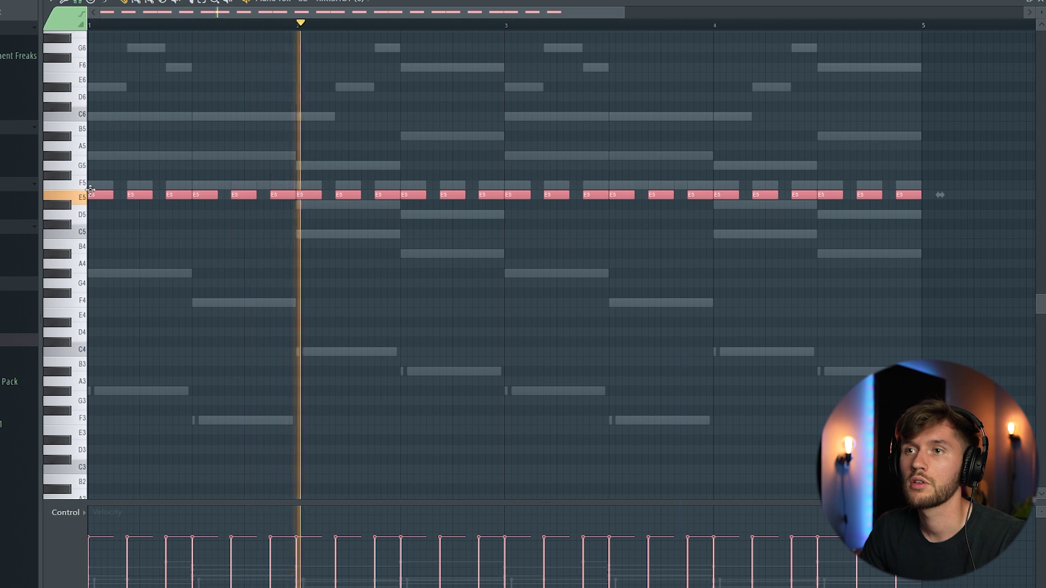
# Delete the SB - RIMSHOT (6) notes at the start of every half bar across the four bars
pyautogui.rightClick(93, 194)
pyautogui.press('space')
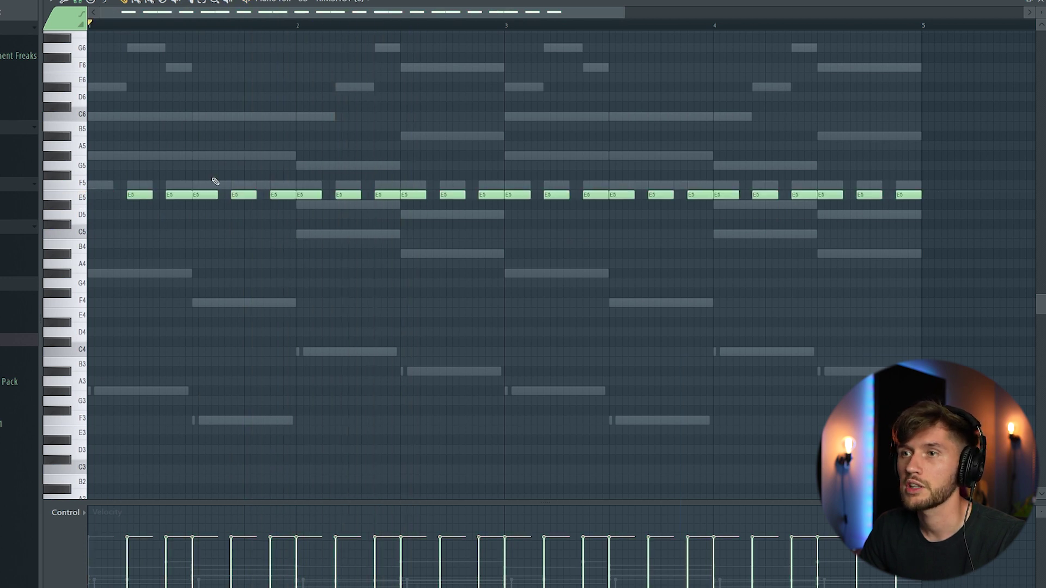
pyautogui.press('space')
pyautogui.rightClick(310, 194)
pyautogui.rightClick(413, 195)
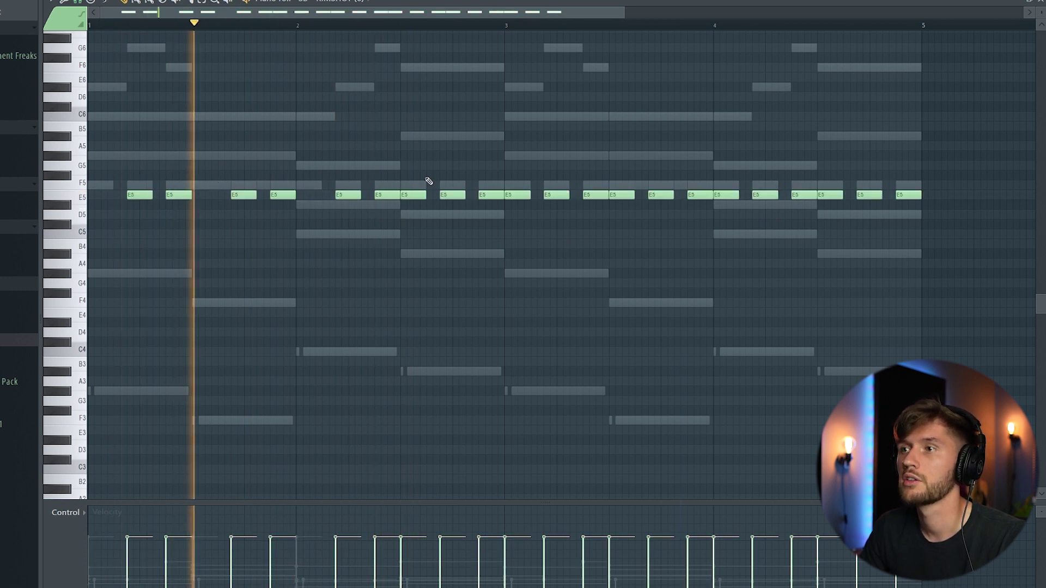
pyautogui.rightClick(517, 194)
pyautogui.rightClick(621, 195)
pyautogui.rightClick(727, 195)
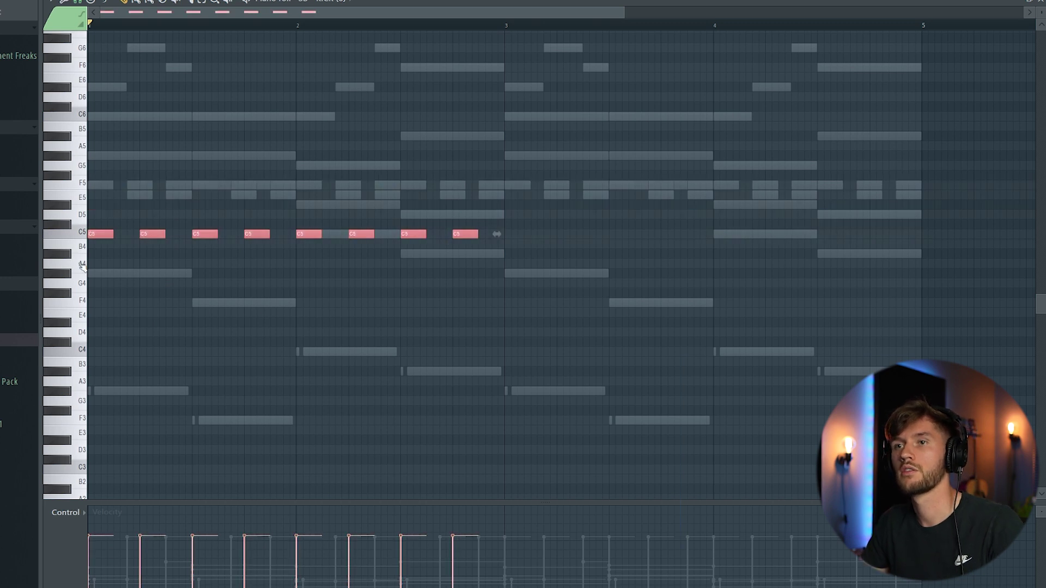
# Duplicate the two-bar SB - KICK (8) pattern into bars 3 and 4 and play the loop back
pyautogui.hotkey('ctrl', 'b')
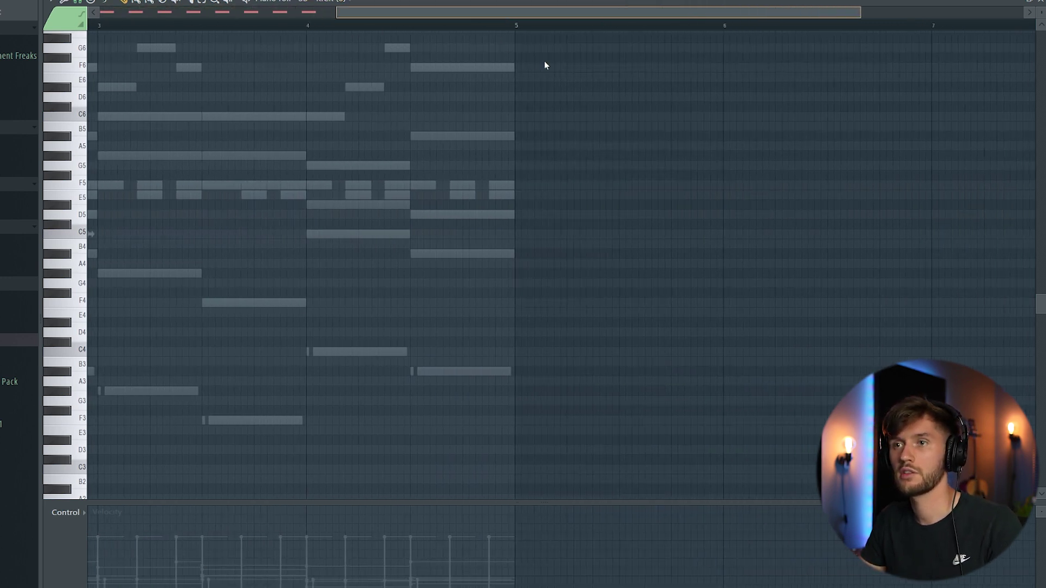
pyautogui.press('space')
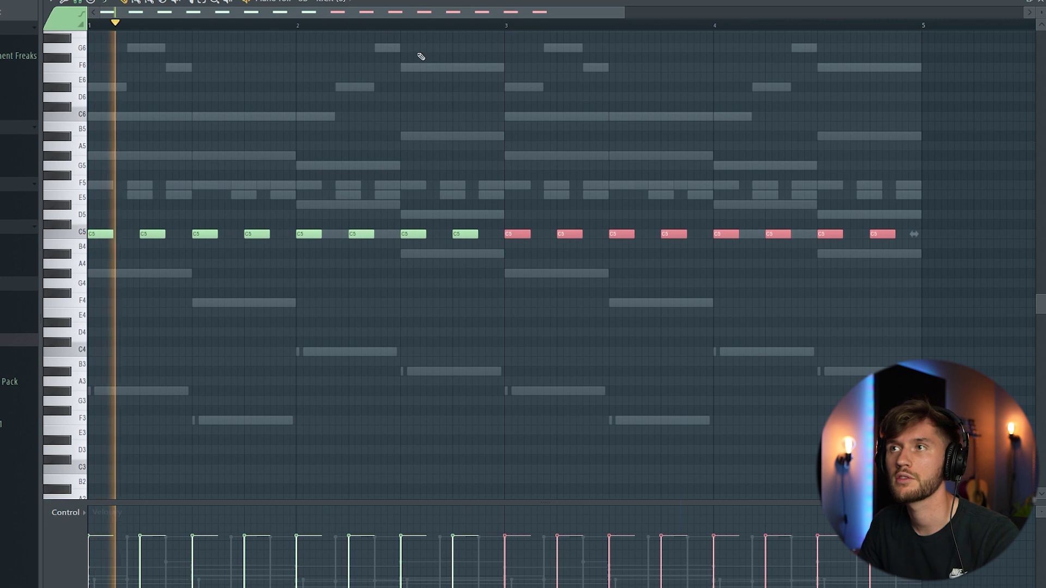
pyautogui.press('F6')
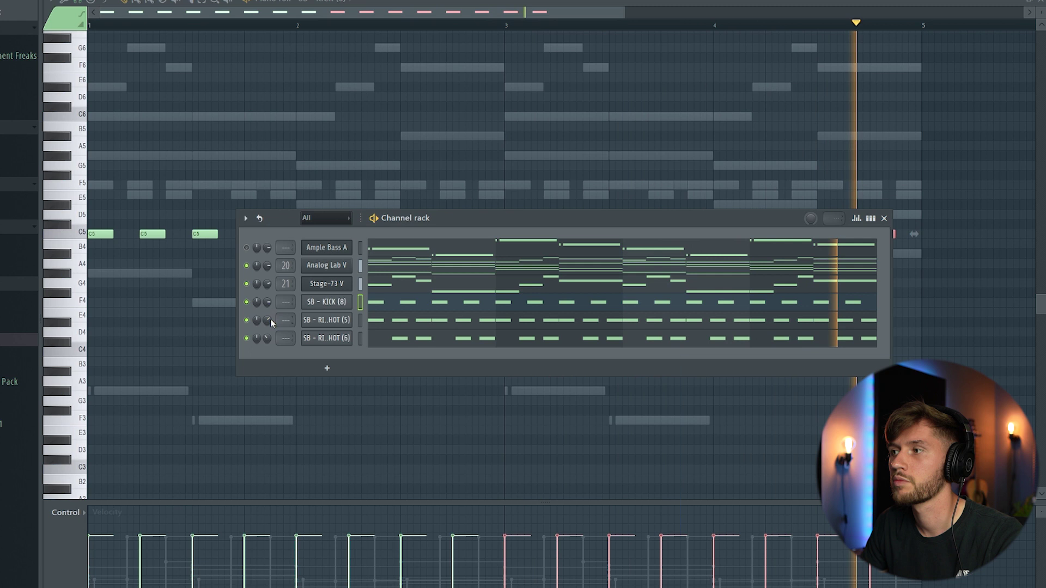
pyautogui.press('space')
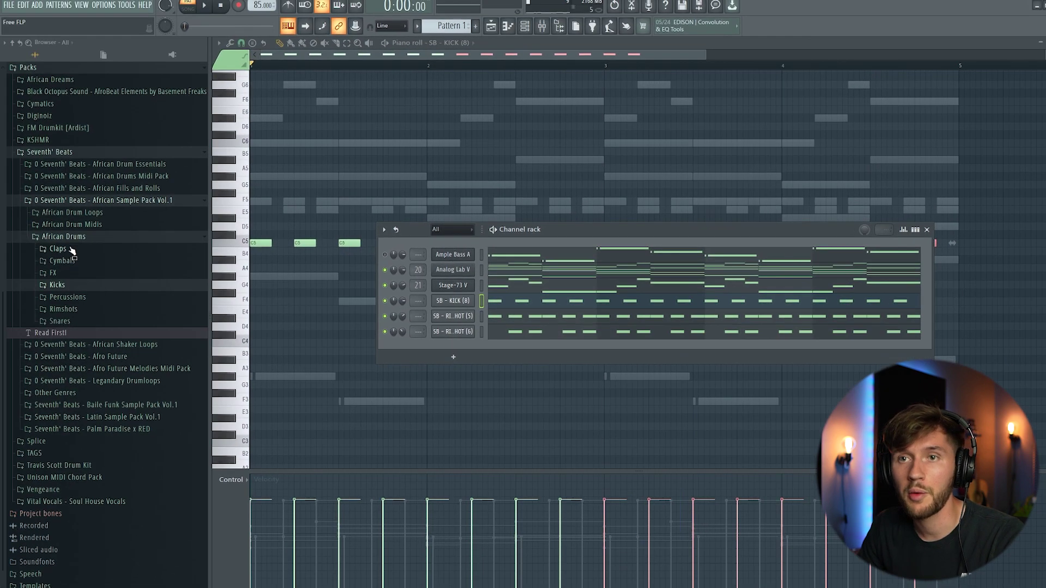
# Browse the African Drums cymbals for closed hats and add SB - HAT (18) as a new channel
pyautogui.click(76, 237)
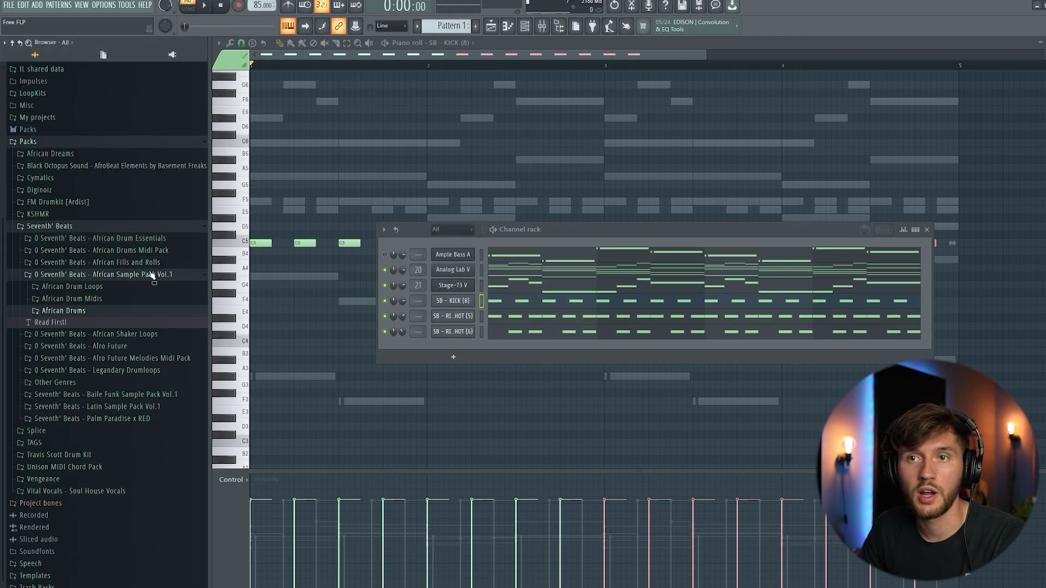
pyautogui.click(77, 311)
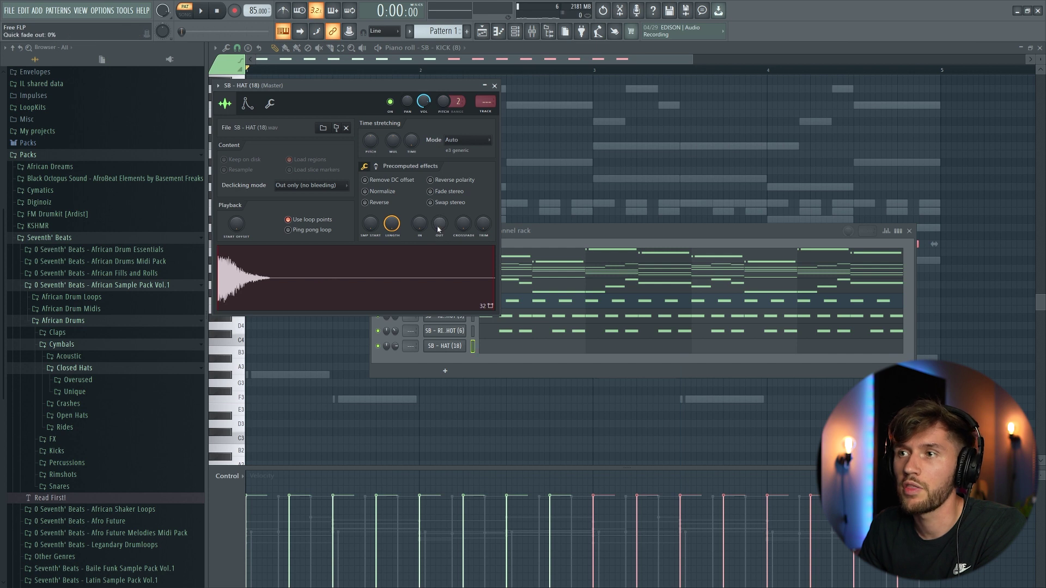
pyautogui.click(473, 317)
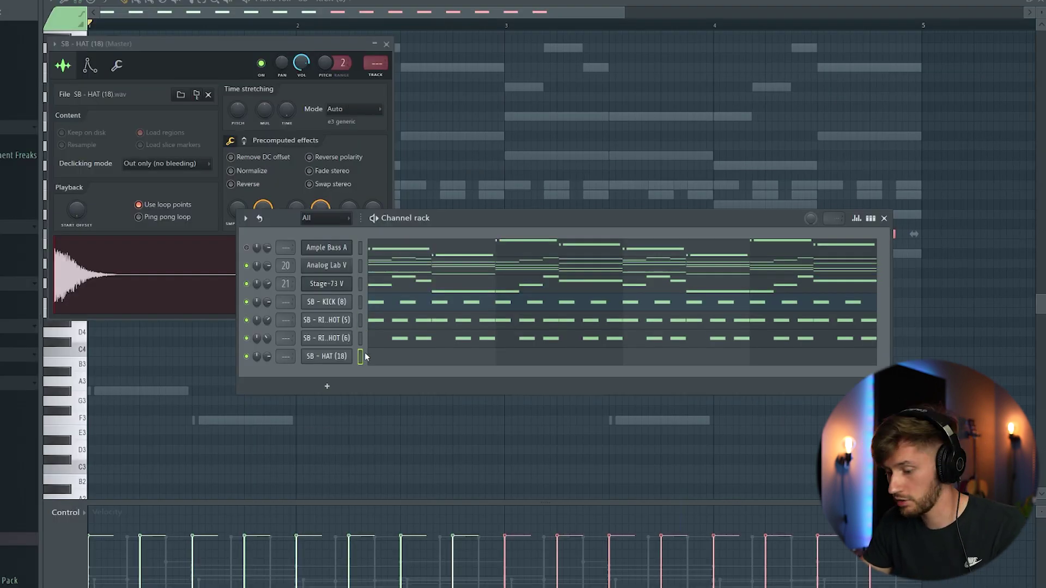
# Paste the full four-bar rimshot rhythm into SB - HAT (18) at C5 and play it with all notes selected
pyautogui.hotkey('ctrl', 'v')
pyautogui.press('space')
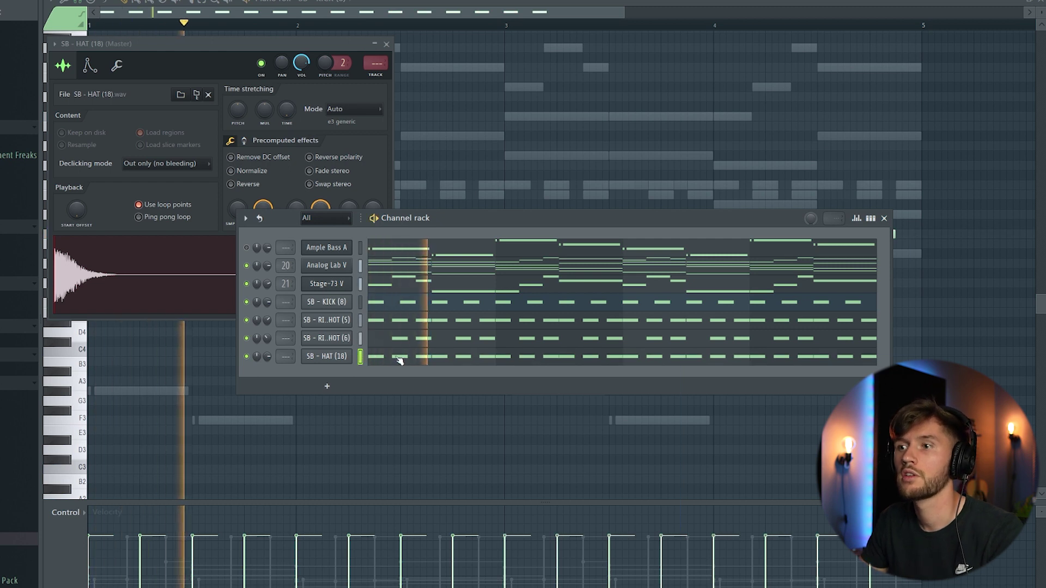
pyautogui.press('F7')
pyautogui.hotkey('ctrl', 'a')
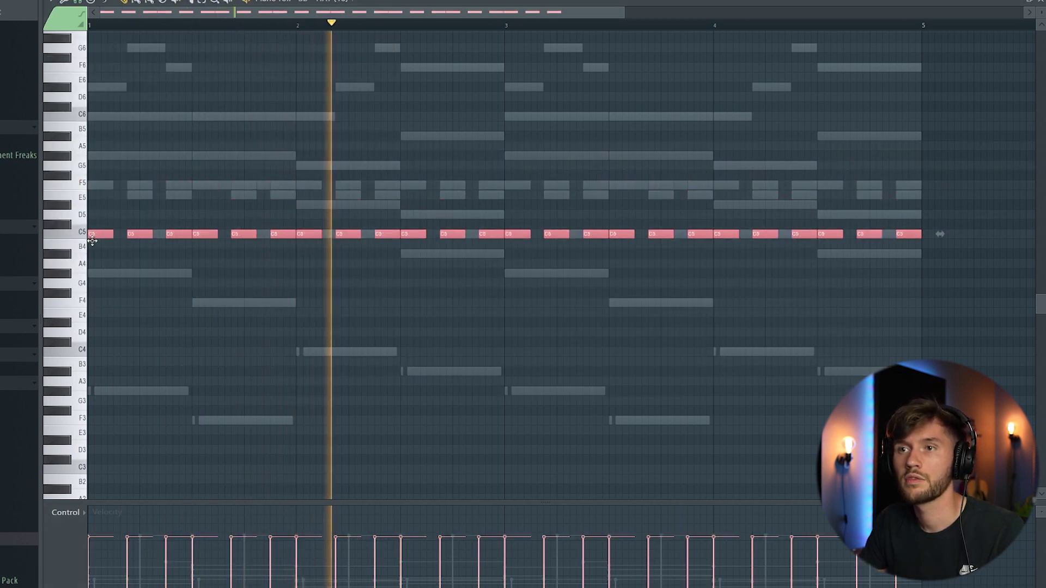
# Lower the SB - HAT (18) volume and shorten the sample length in its channel settings
pyautogui.press('F6')
pyautogui.click(330, 356)
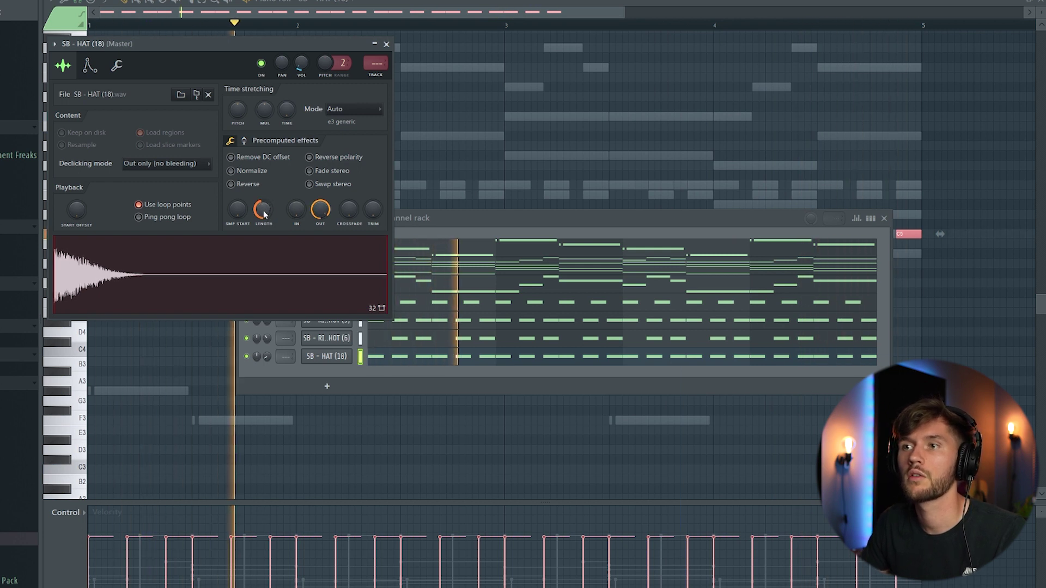
pyautogui.click(438, 220)
# Unmute Ample Bass A and route its channel to mixer track 15
pyautogui.click(438, 248)
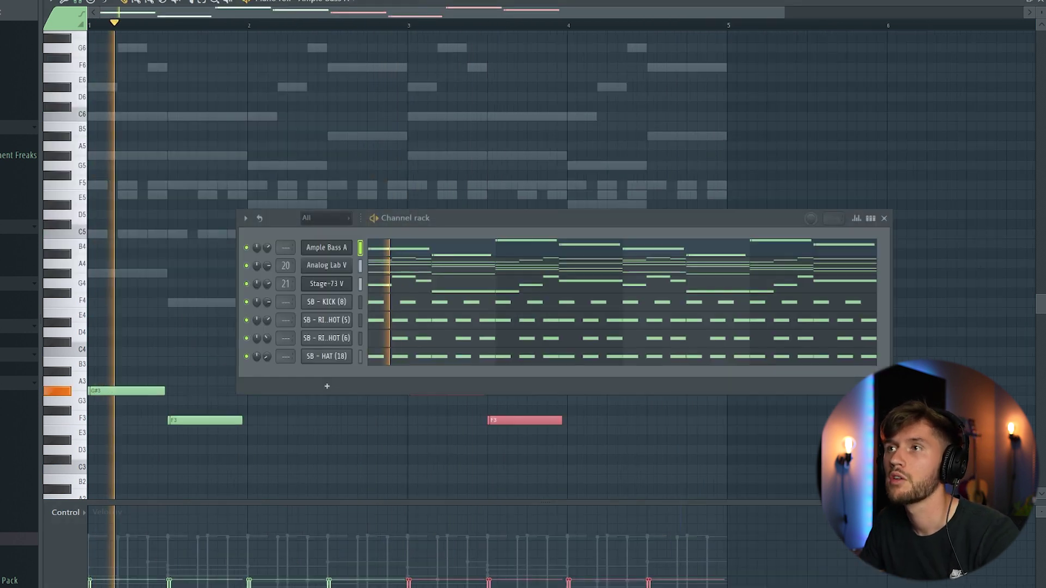
pyautogui.click(326, 248)
pyautogui.press('F9')
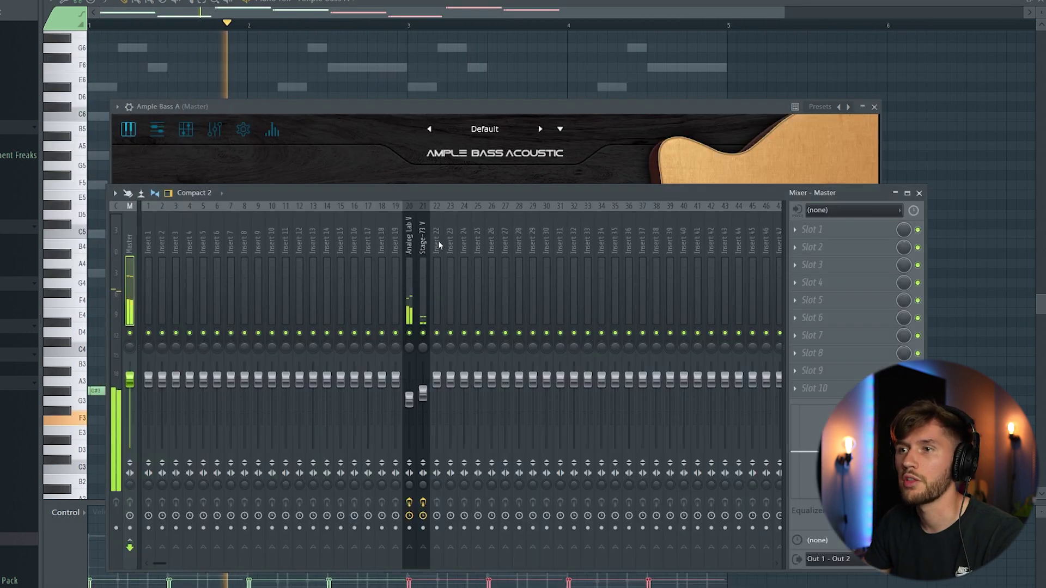
pyautogui.rightClick(352, 245)
pyautogui.moveTo(408, 321)
pyautogui.click(575, 321)
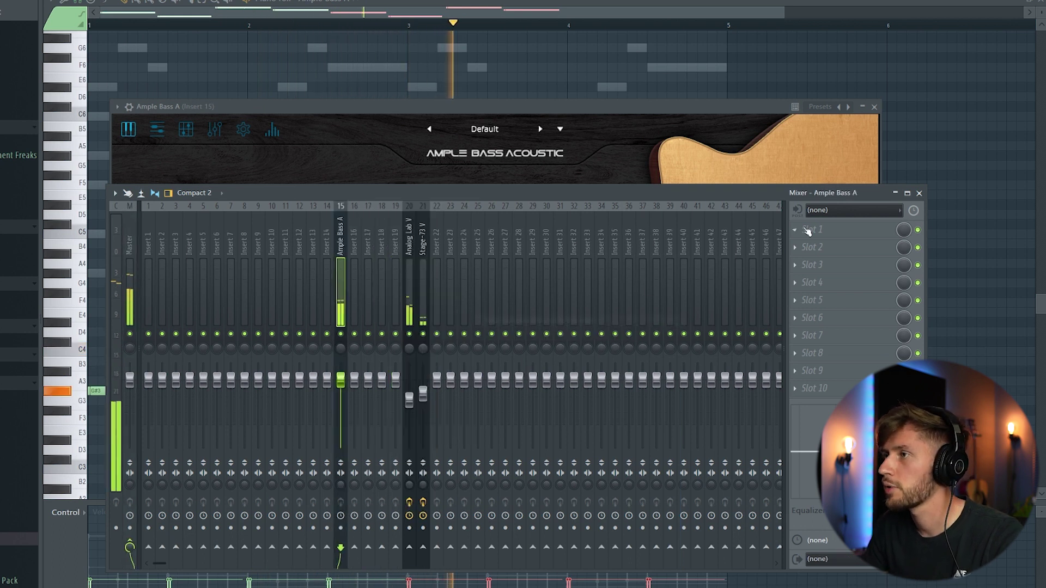
# Add Fruity Parametric EQ 2 to the Ample Bass A mixer track and set band 7 to low pass
pyautogui.click(808, 231)
pyautogui.click(524, 438)
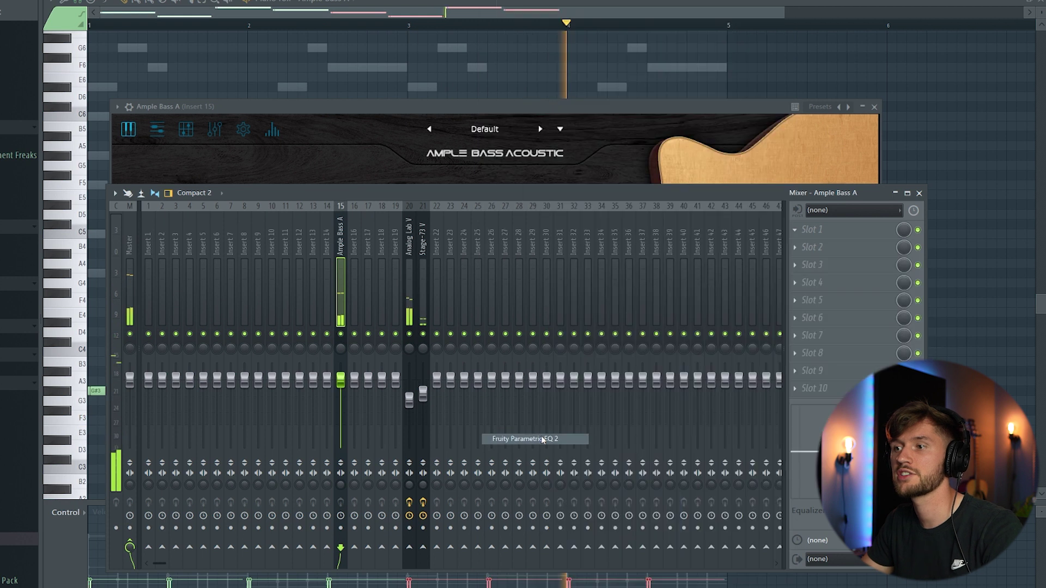
pyautogui.rightClick(291, 137)
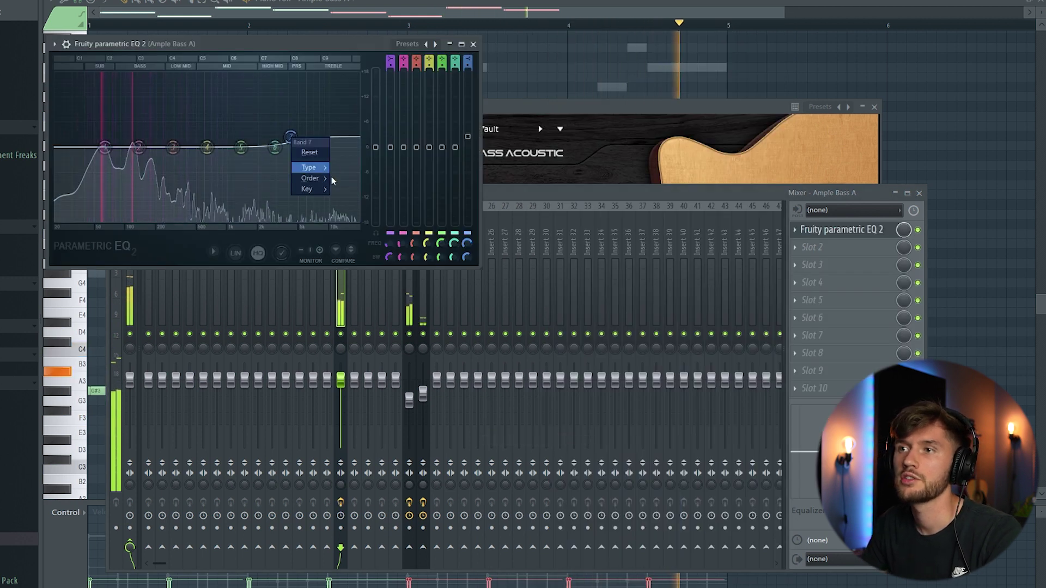
pyautogui.moveTo(314, 172)
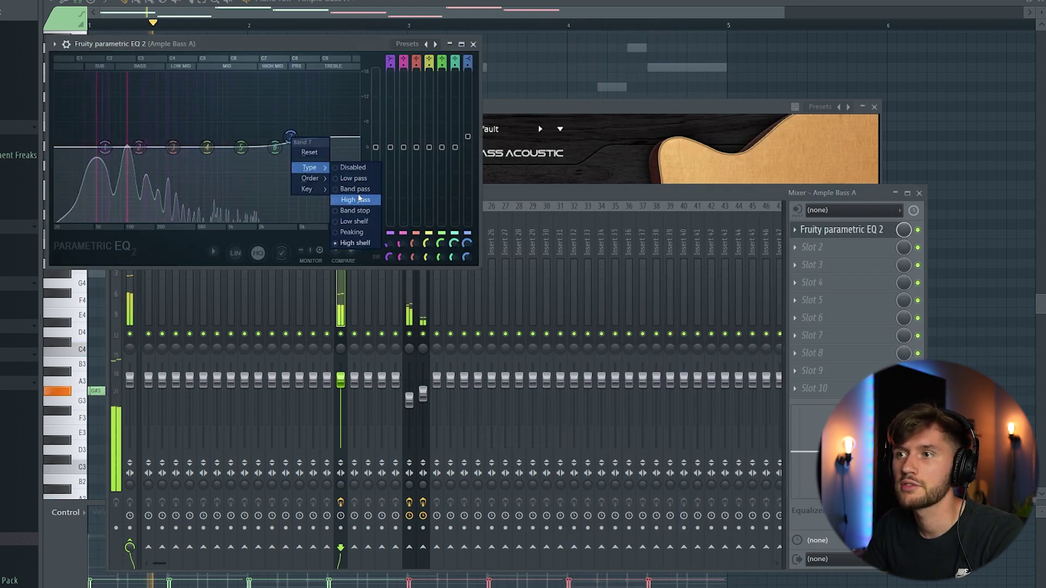
pyautogui.click(355, 179)
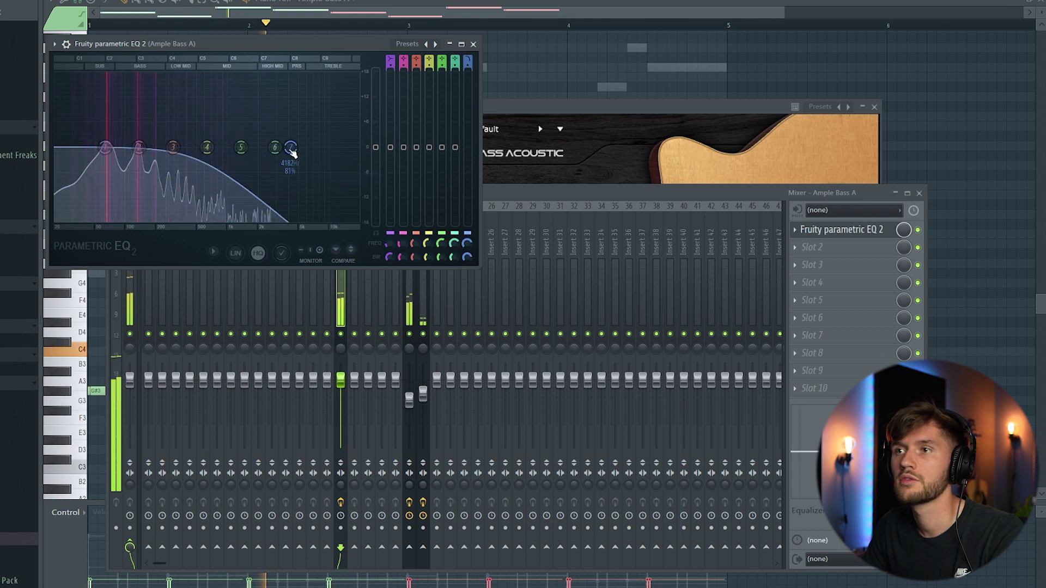
# Lower the bass EQ's low-pass cutoff to about 323 Hz and adjust its bandwidth, then return to the channel rack
pyautogui.moveTo(237, 147); pyautogui.dragTo(206, 148)
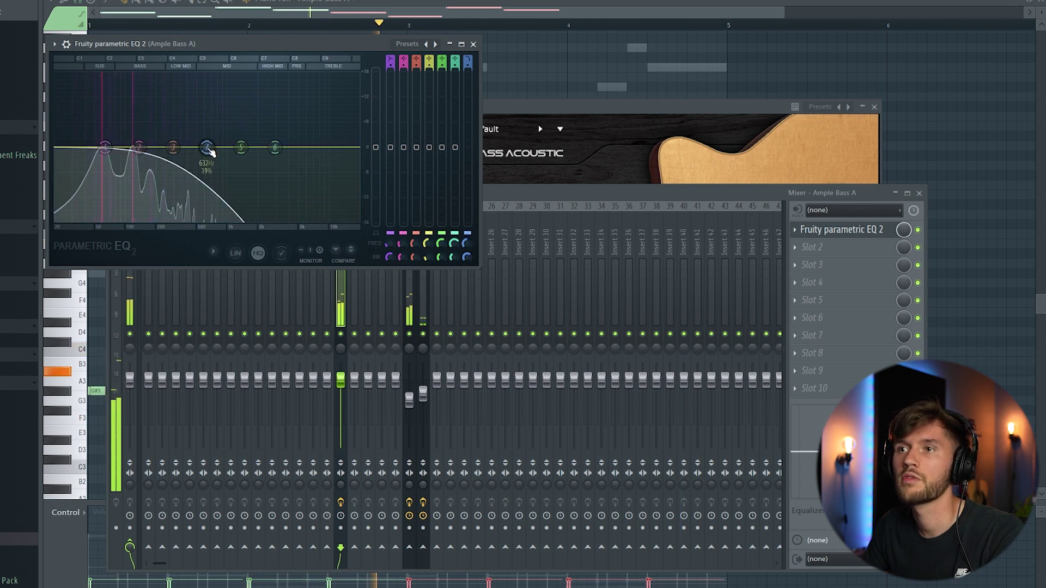
pyautogui.scroll(-3, 221, 148)
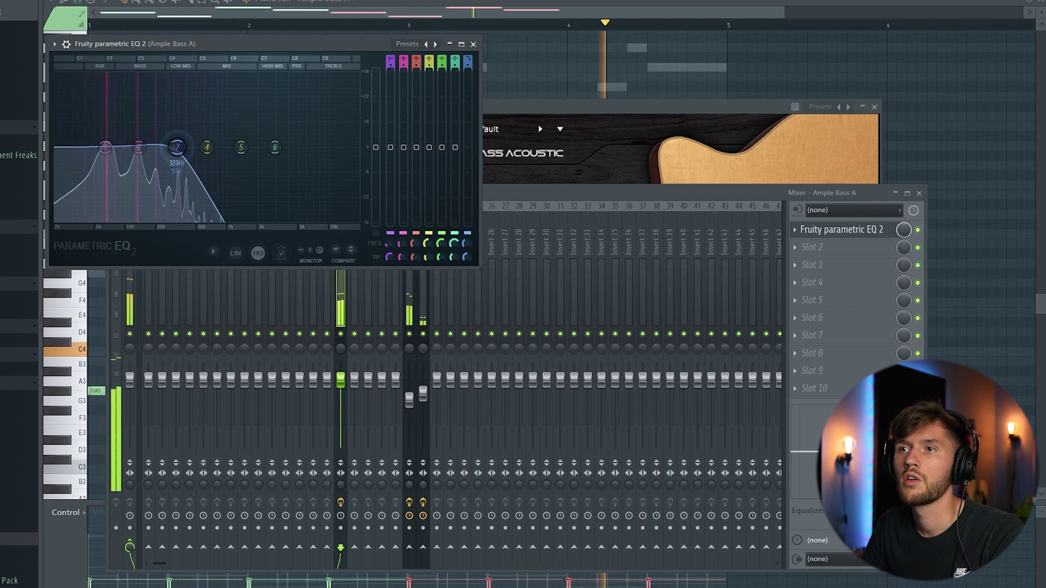
pyautogui.press('F12')
pyautogui.press('F6')
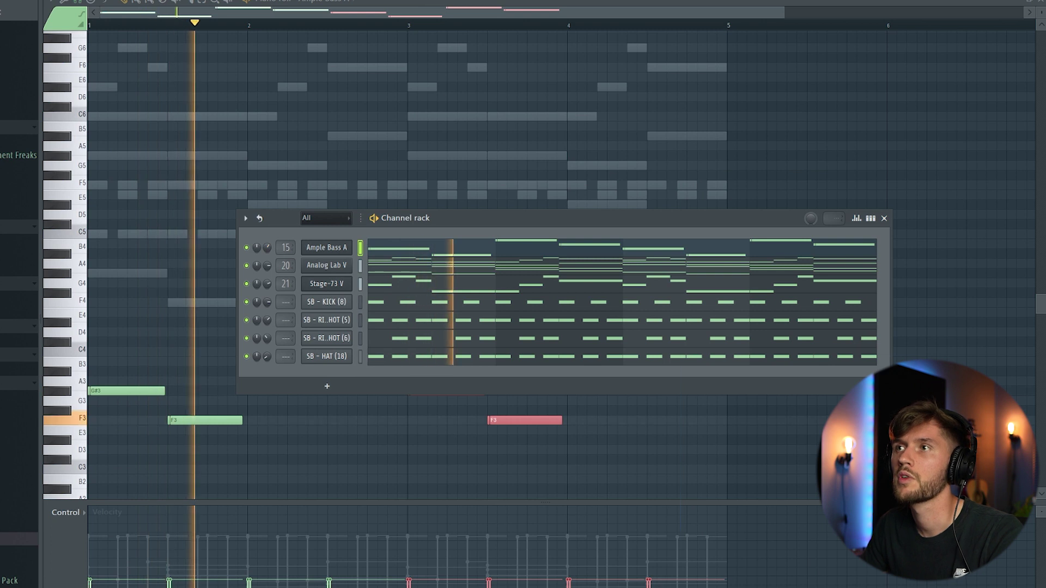
# Reopen the Ample Bass A equalizer and pull band 2 down to cut the bass range
pyautogui.press('F9')
pyautogui.click(850, 230)
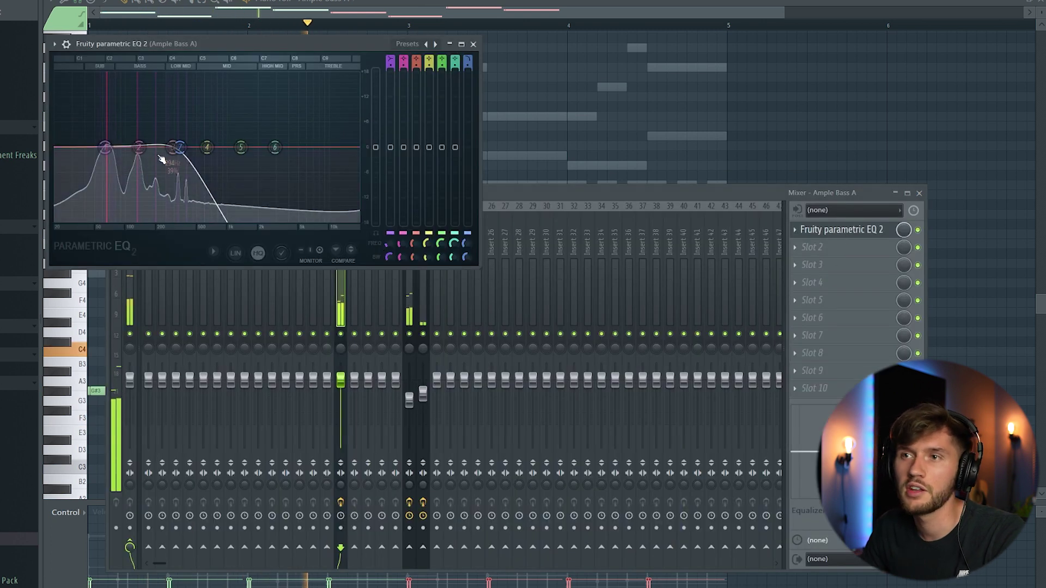
pyautogui.moveTo(138, 147); pyautogui.dragTo(149, 116)
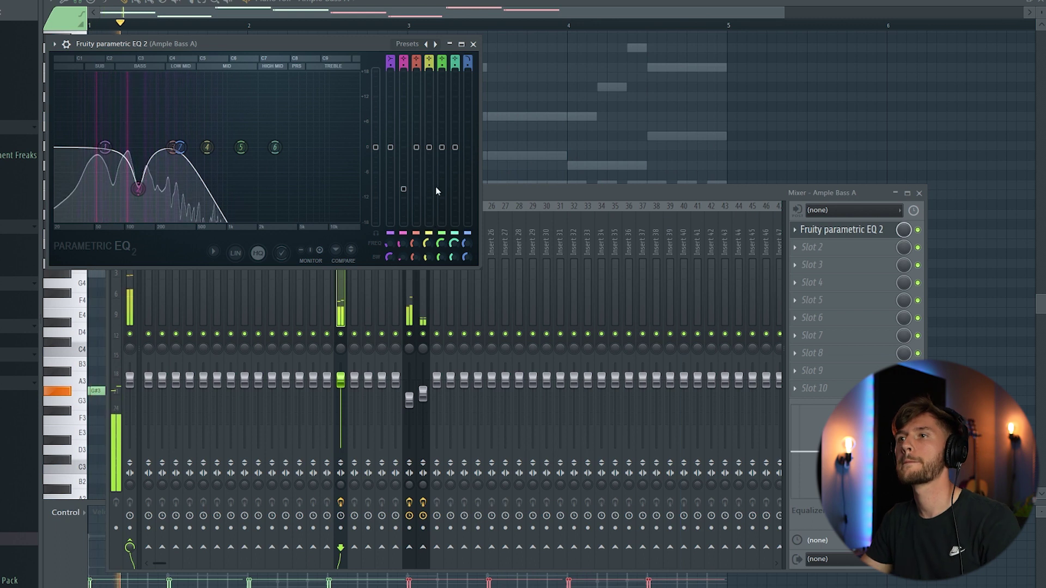
pyautogui.press('F12')
pyautogui.press('F6')
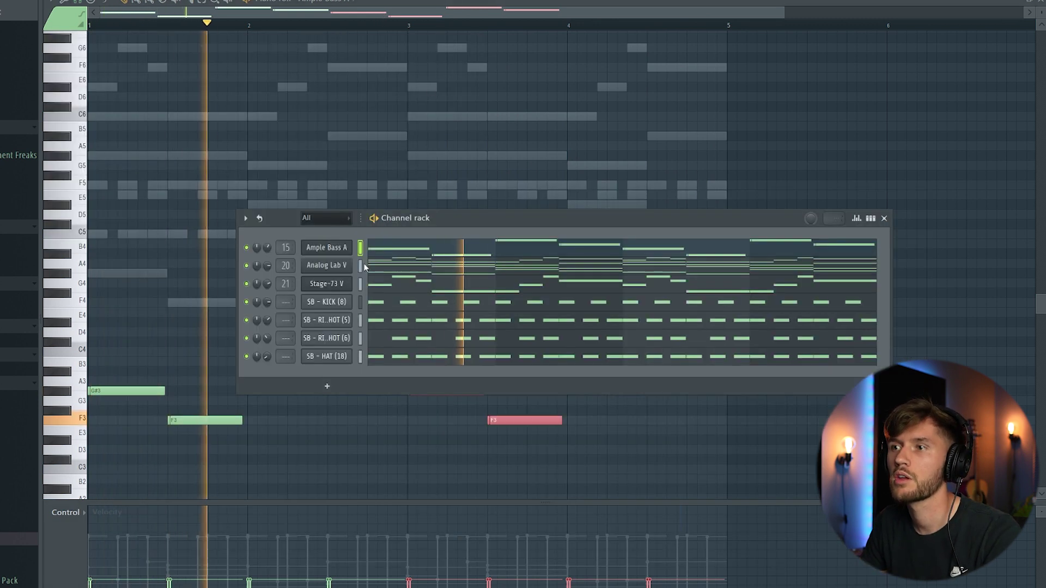
# Route the SB - RIMSHOT (5) channel to mixer track 3
pyautogui.click(340, 320)
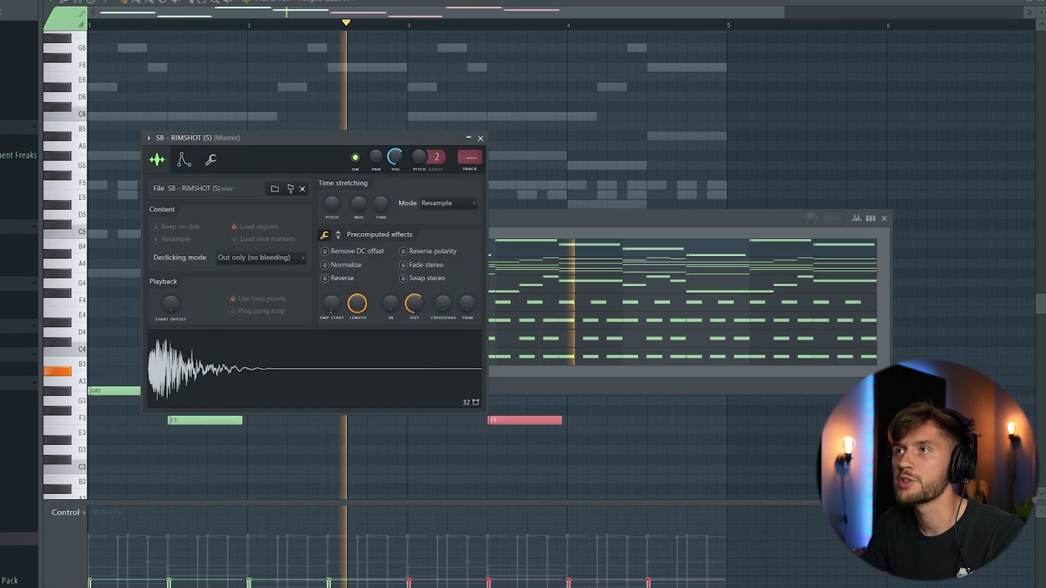
pyautogui.press('F9')
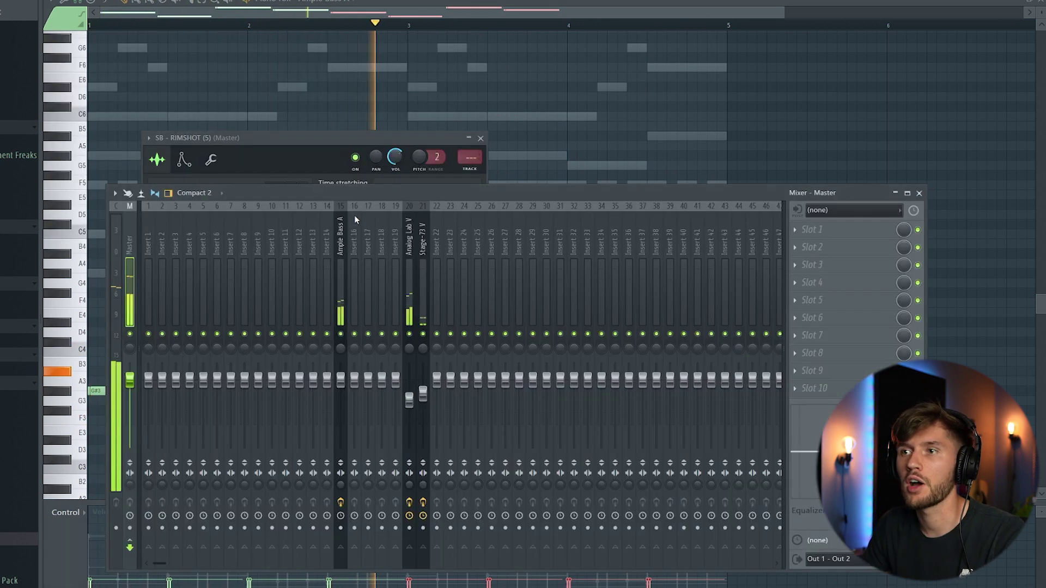
pyautogui.rightClick(177, 244)
pyautogui.moveTo(221, 320)
pyautogui.click(348, 320)
# Add Fruity Parametric EQ 2 to the rimshot track and dip band 5 at about 8744 Hz with a 9% bandwidth
pyautogui.click(806, 230)
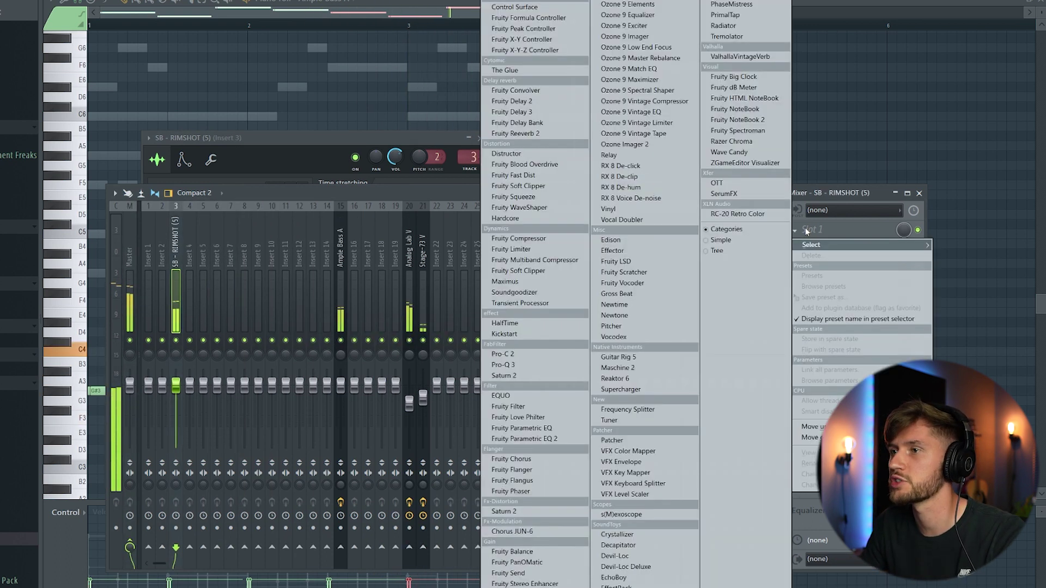
pyautogui.click(545, 439)
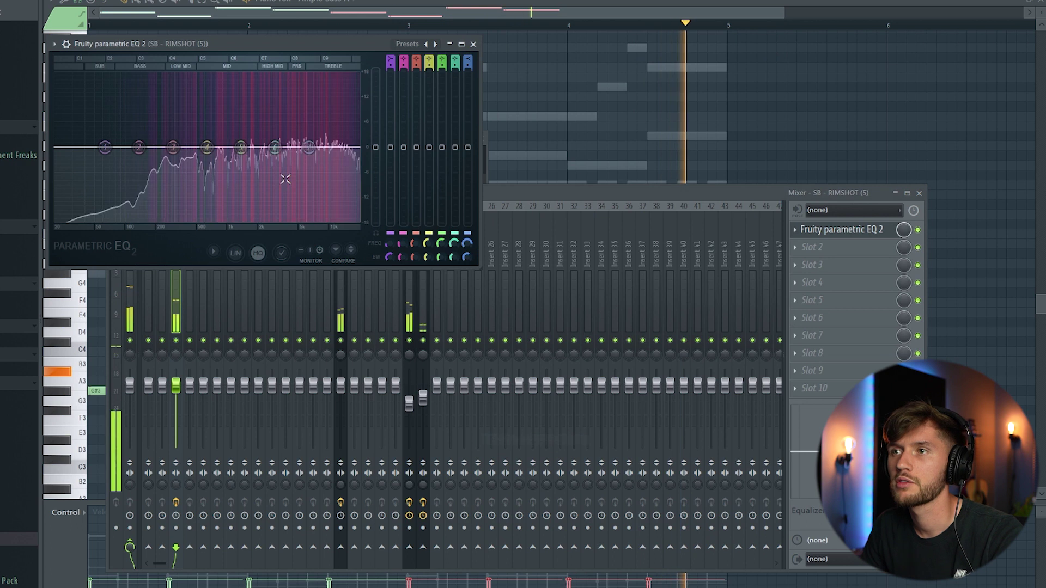
pyautogui.moveTo(241, 147); pyautogui.dragTo(327, 169)
pyautogui.scroll(-5, 327, 173)
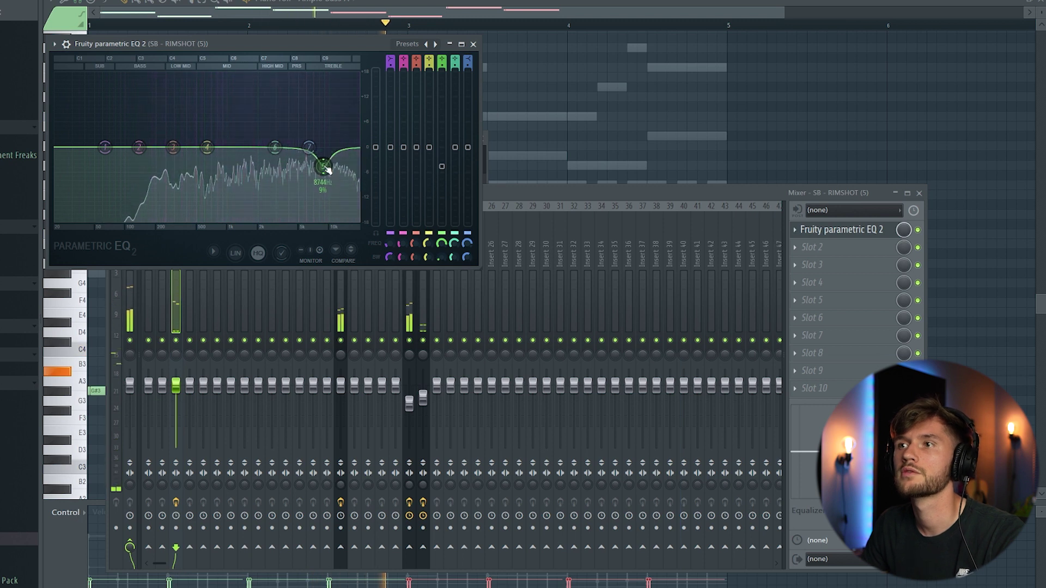
pyautogui.click(473, 44)
# Add Fruity Delay 2 to the third effect slot of the Analog Lab V mixer track and play the pattern
pyautogui.click(408, 250)
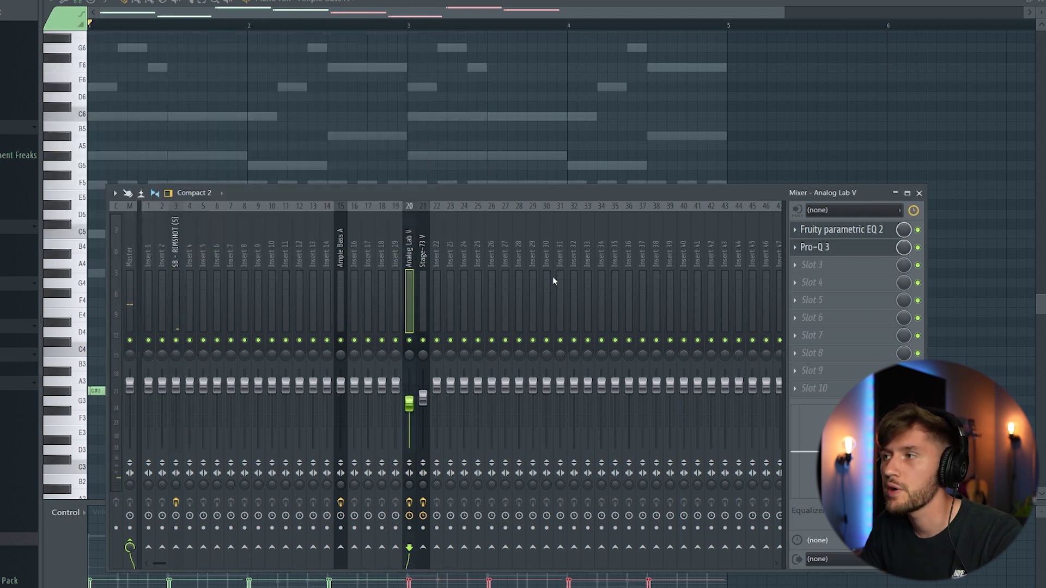
pyautogui.click(801, 266)
pyautogui.click(511, 101)
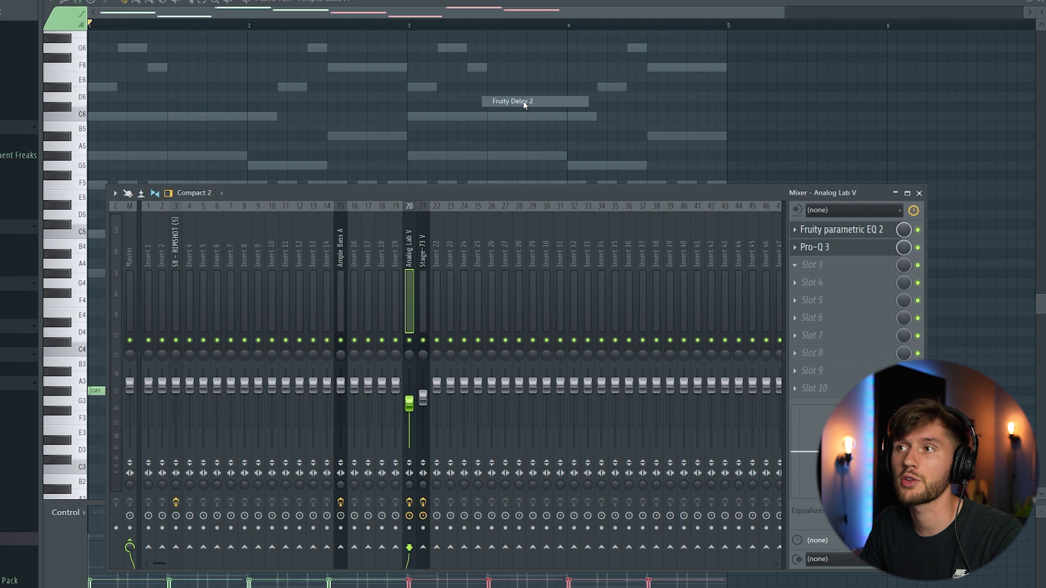
pyautogui.press('space')
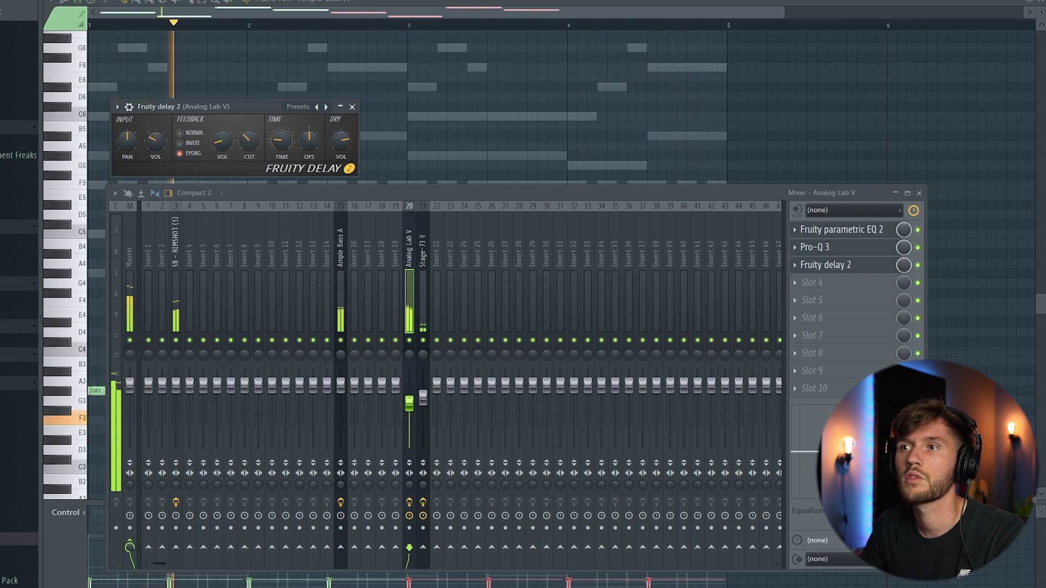
# Solo Analog Lab V, raise the delay's input and feedback volumes, then turn the other channels back on
pyautogui.press('F6')
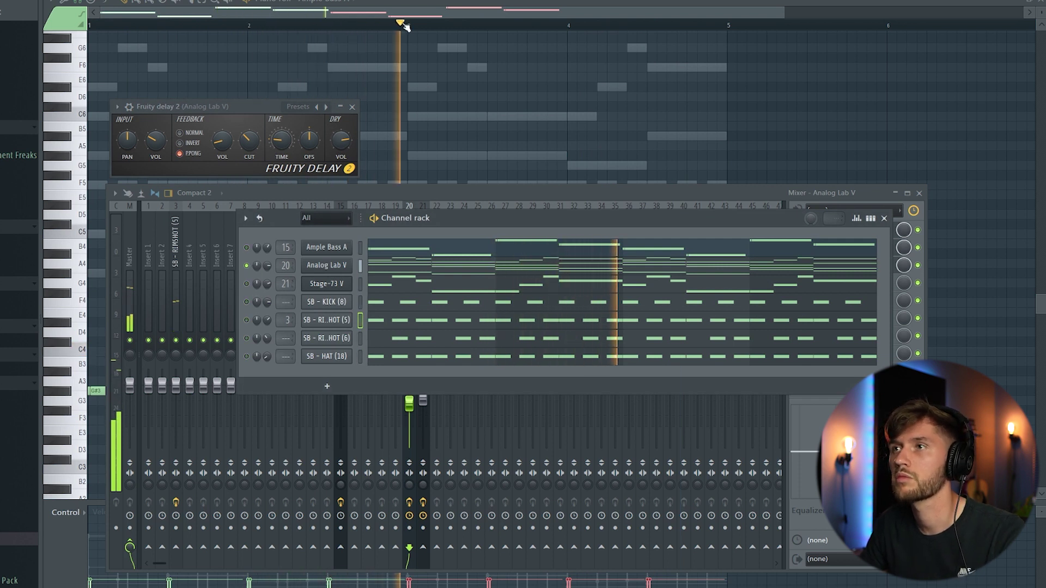
pyautogui.press('F6')
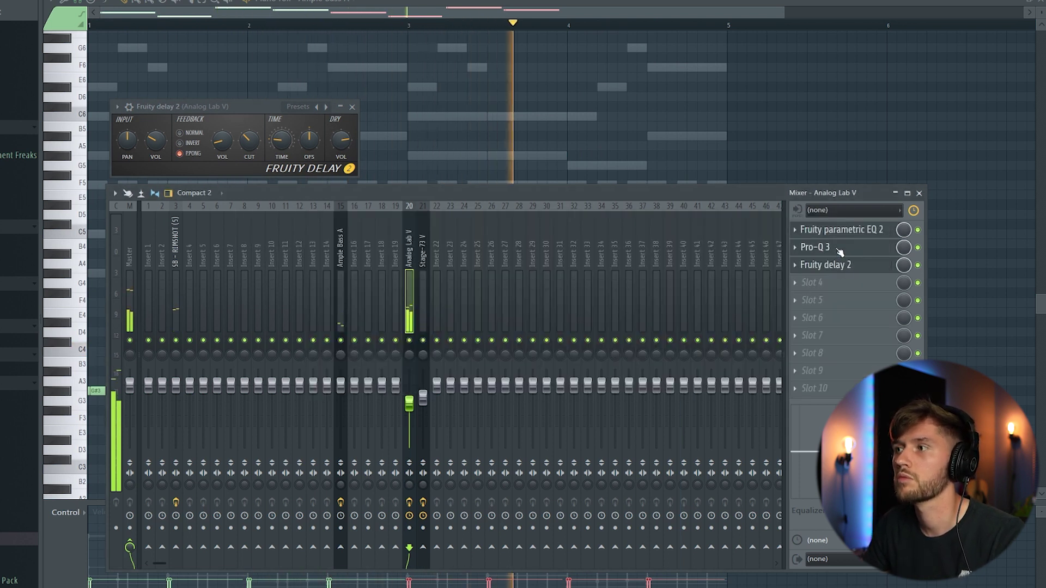
pyautogui.click(828, 265)
pyautogui.click(828, 265)
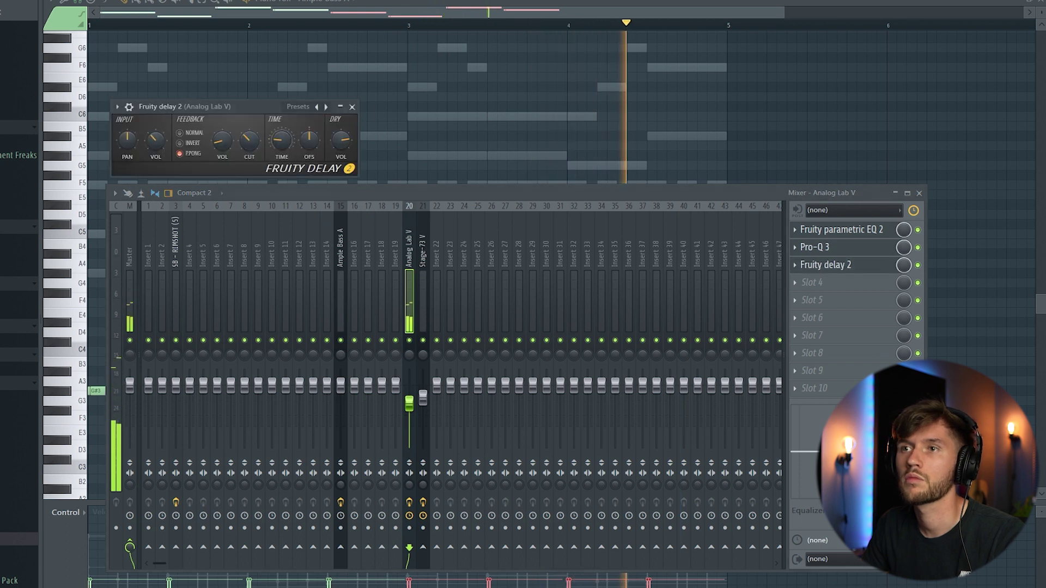
pyautogui.moveTo(223, 141); pyautogui.dragTo(222, 132)
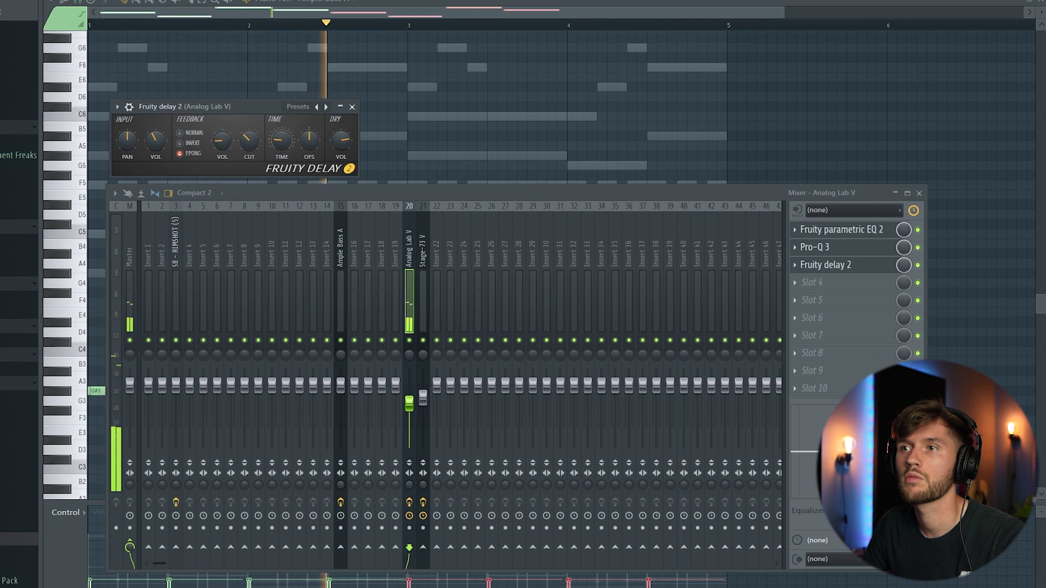
pyautogui.press('space')
pyautogui.press('F6')
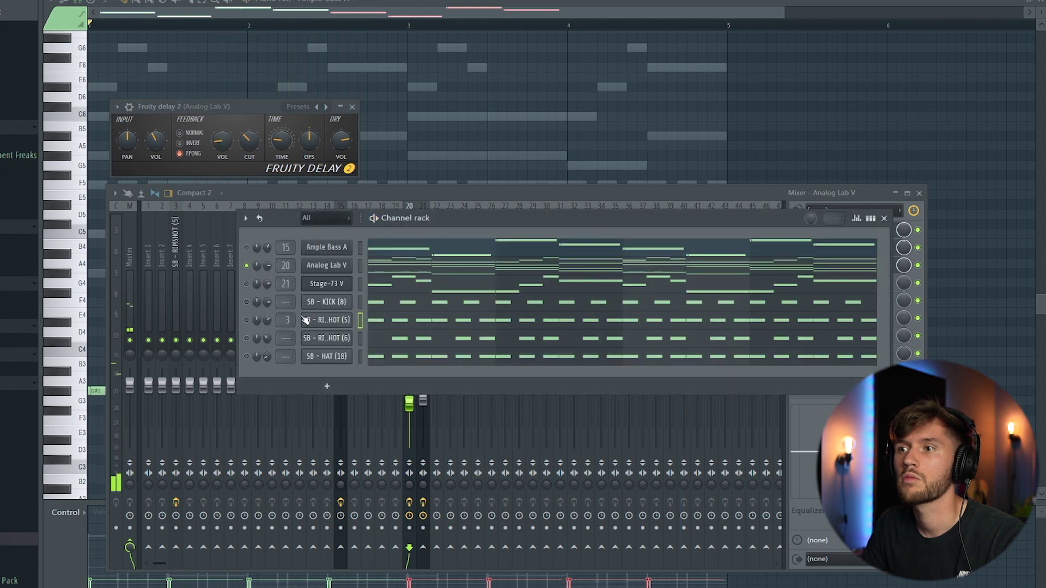
pyautogui.rightClick(247, 266)
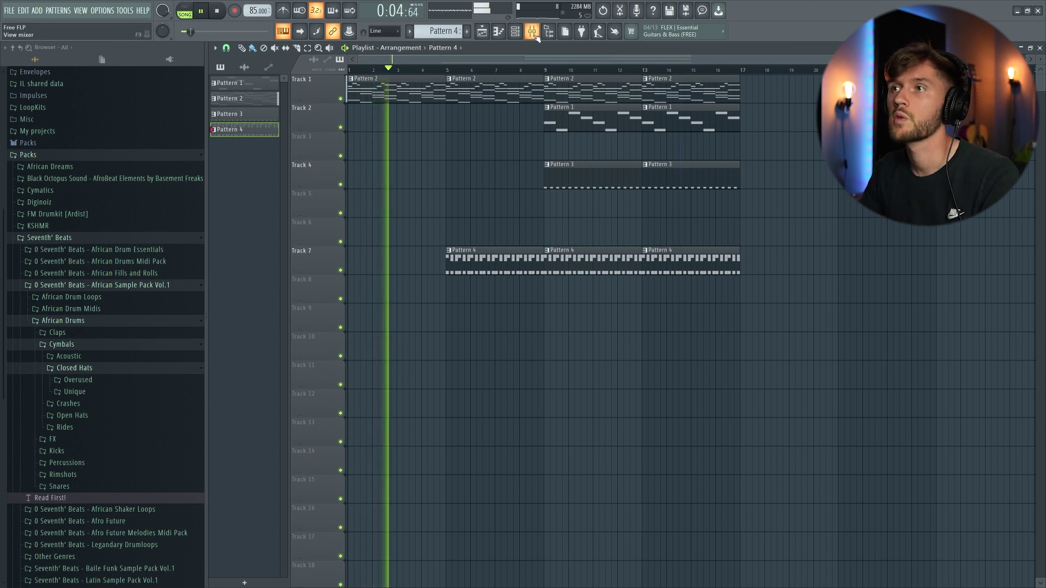
# Pull the low band of the Analog Lab V track's built-in mixer equalizer fully down, then return to the playlist
pyautogui.press('F9')
pyautogui.moveTo(912, 444); pyautogui.dragTo(913, 463)
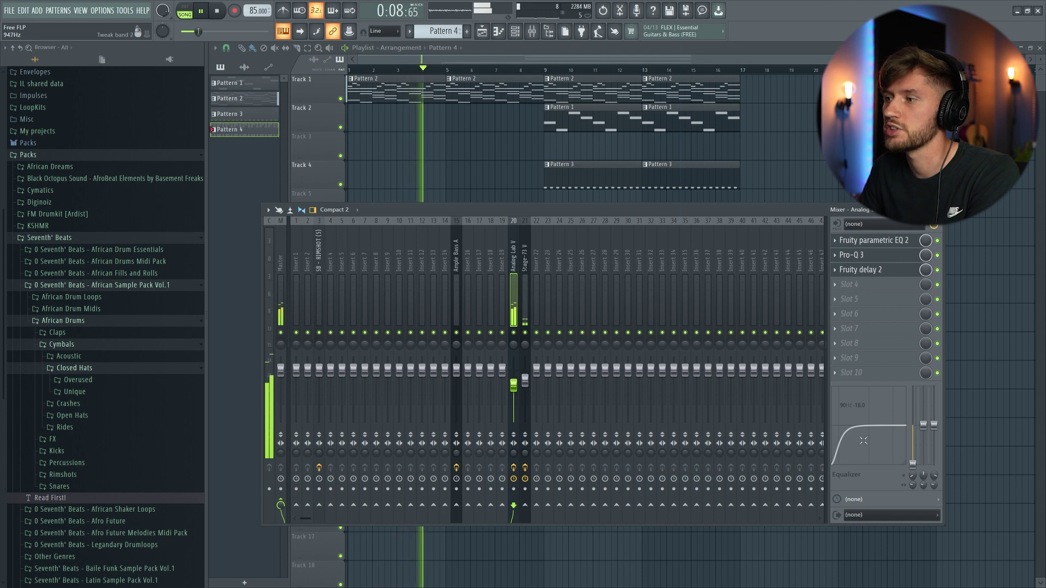
pyautogui.press('F9')
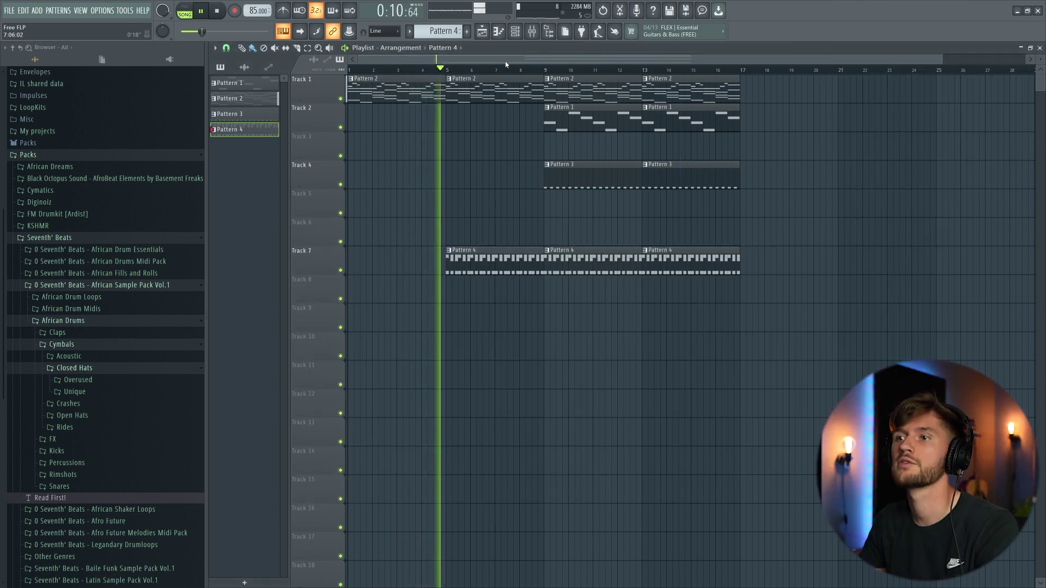
pyautogui.press('F6')
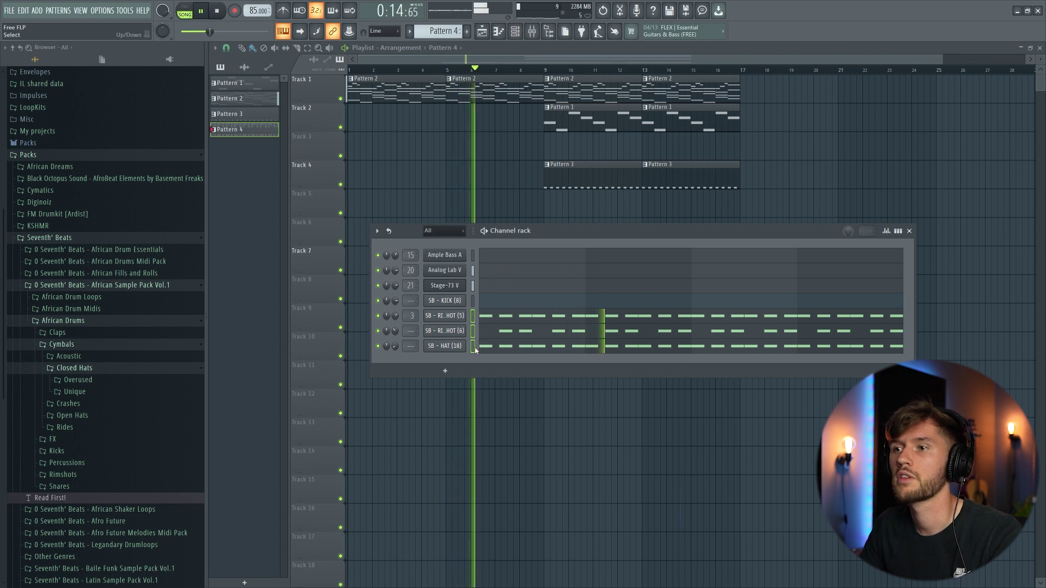
pyautogui.press('F6')
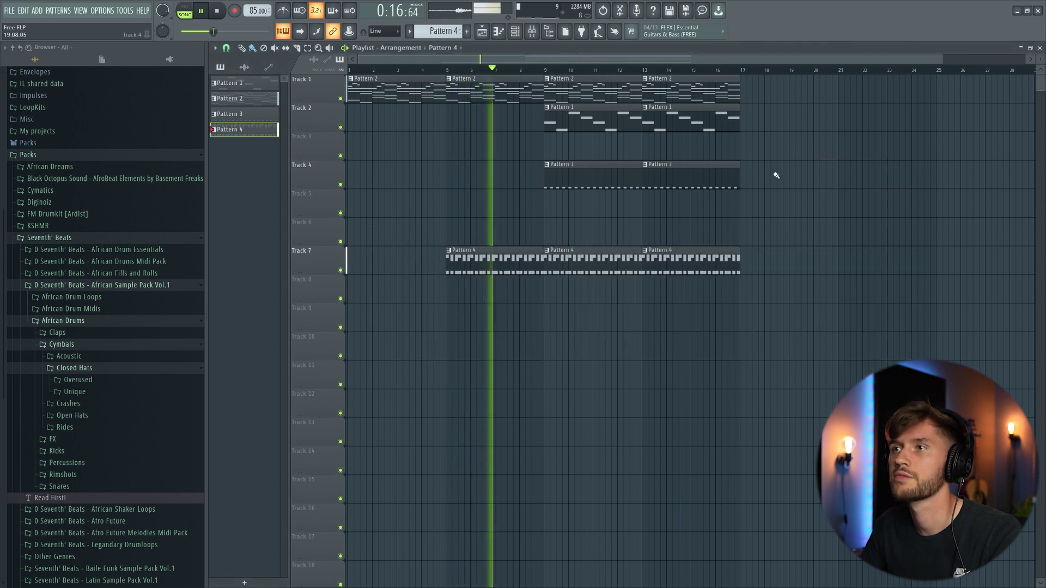